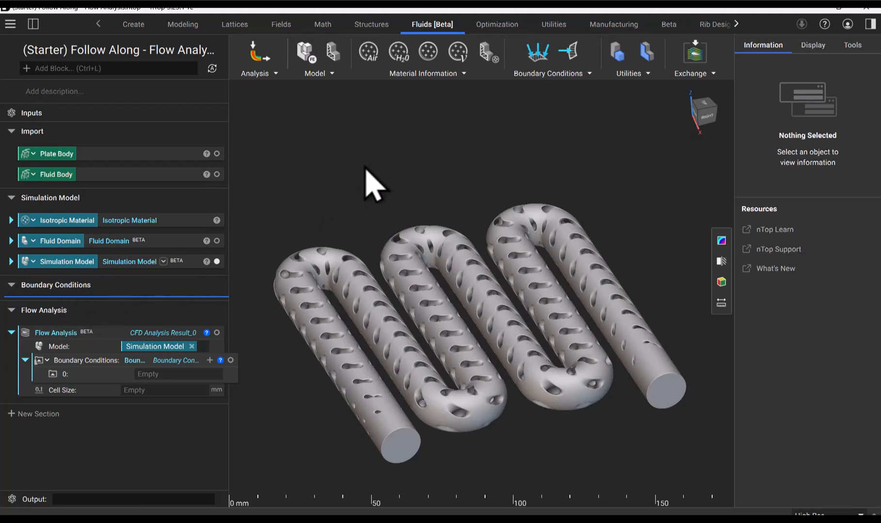
# Add a Pressure block and a Velocity block to the Boundary Conditions section
pyautogui.click(536, 75)
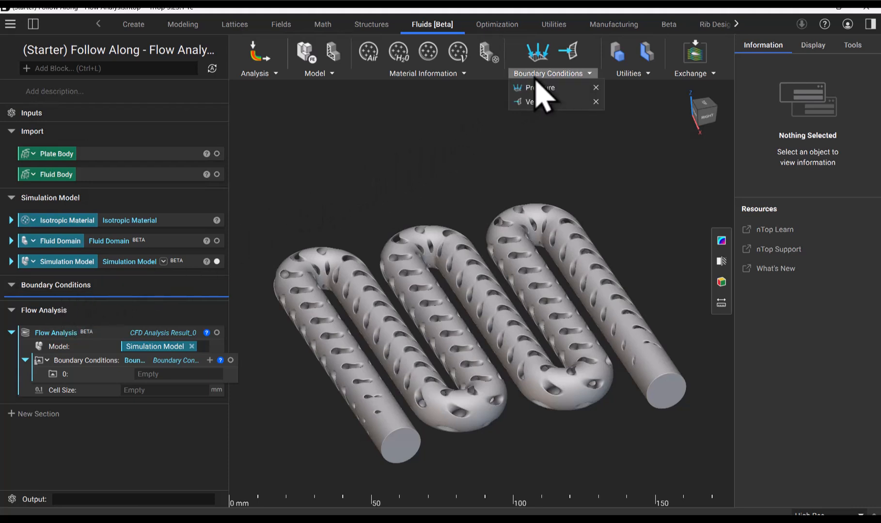
pyautogui.click(539, 89)
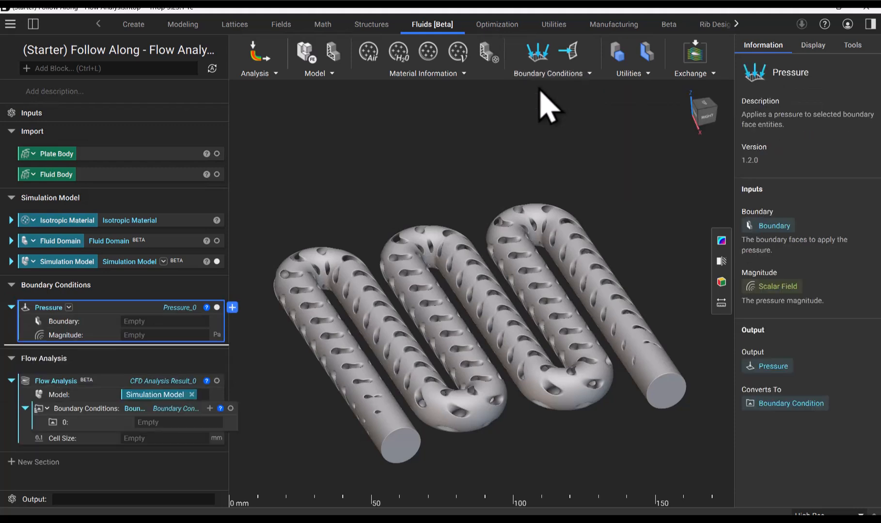
pyautogui.click(552, 75)
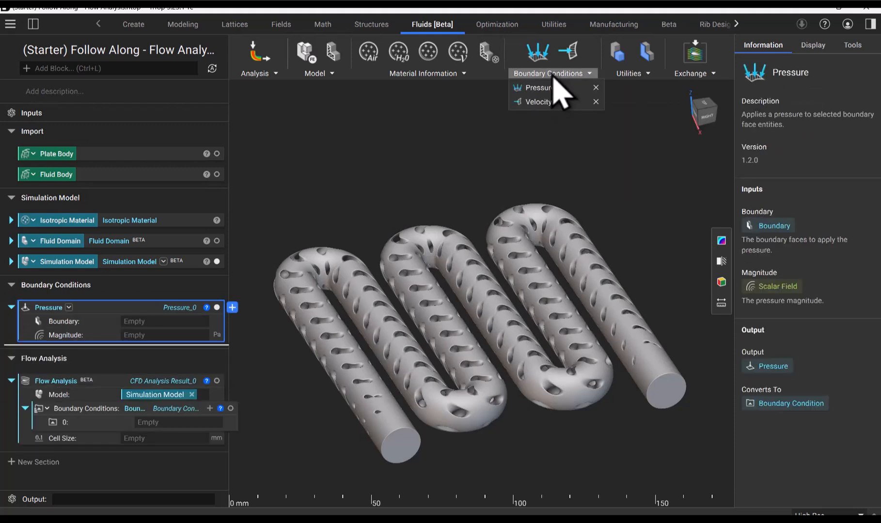
pyautogui.click(547, 103)
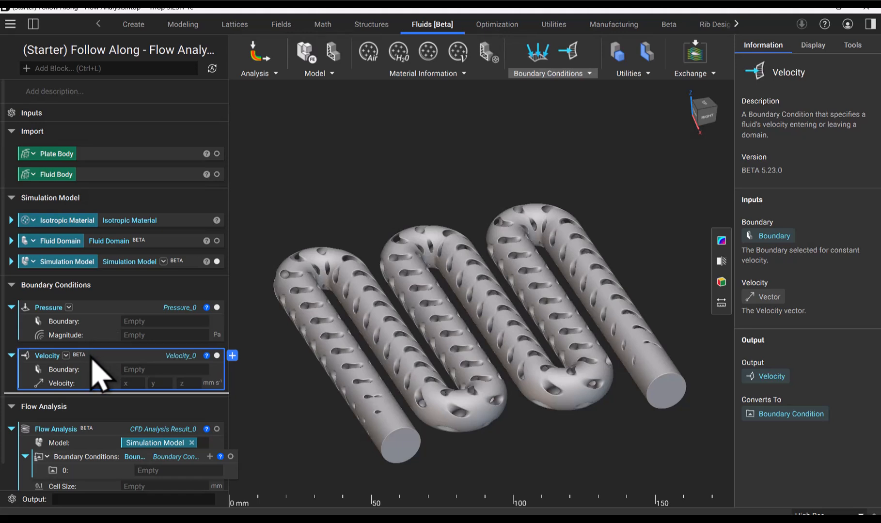
# Make the Velocity block a variable and name it "Inlet Velocity"
pyautogui.rightClick(99, 375)
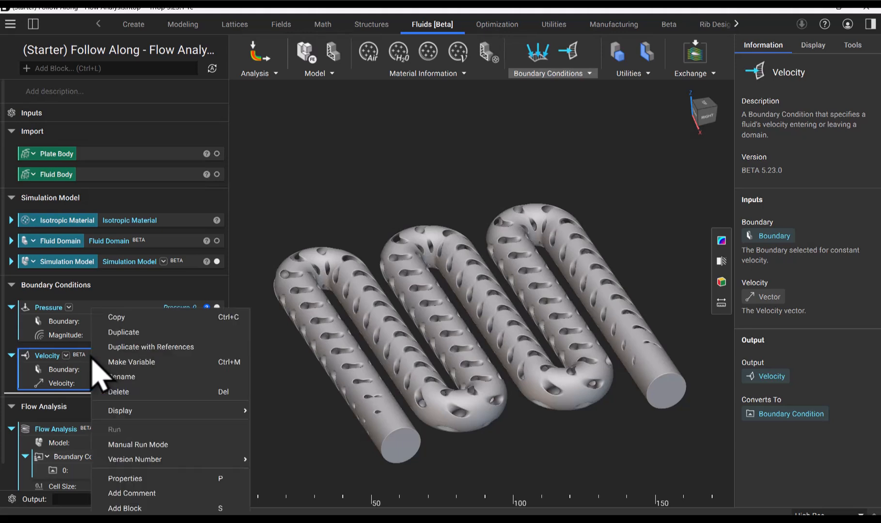
pyautogui.click(129, 371)
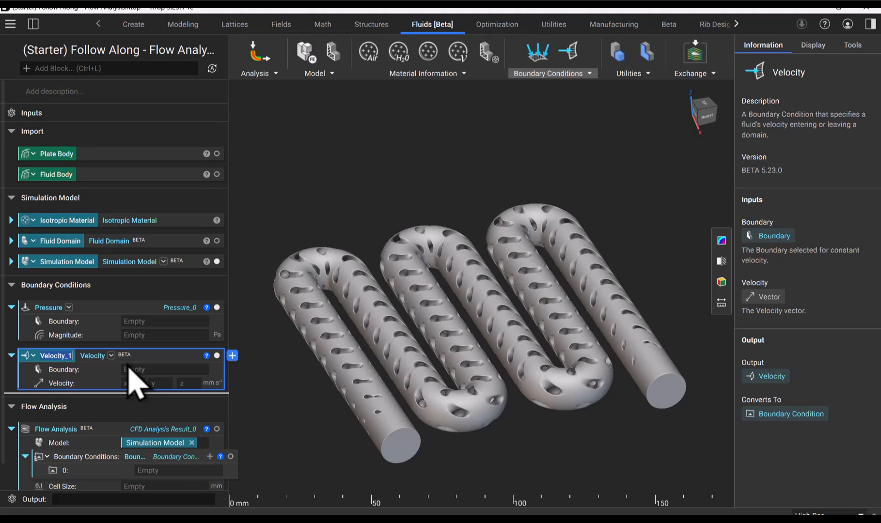
pyautogui.press('BackSpace')
pyautogui.press('BackSpace')
pyautogui.write('Inlet')
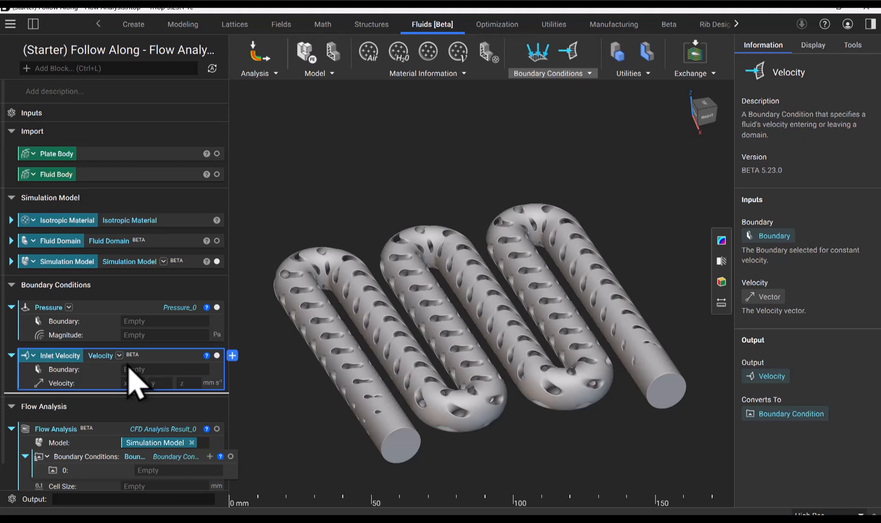
# Make the Pressure block a variable and name it "Outlet Pressure"
pyautogui.click(105, 313)
pyautogui.rightClick(105, 313)
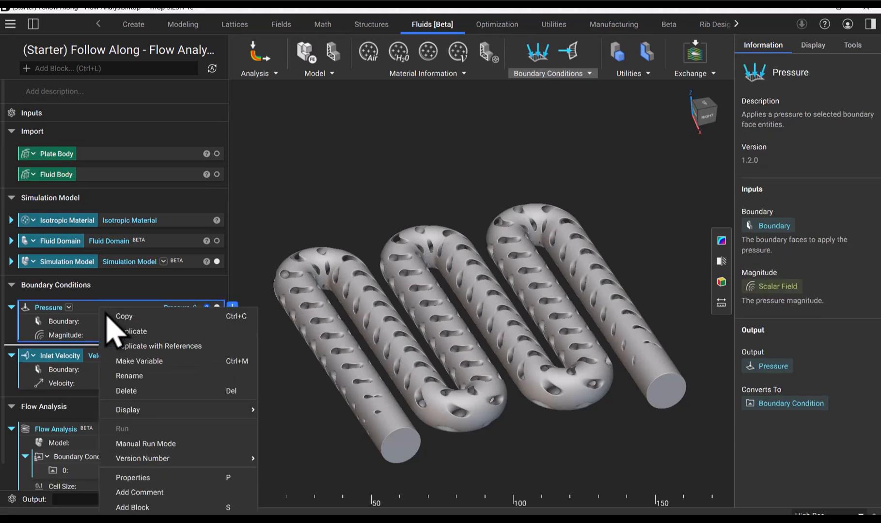
pyautogui.click(136, 361)
pyautogui.press('BackSpace')
pyautogui.press('BackSpace')
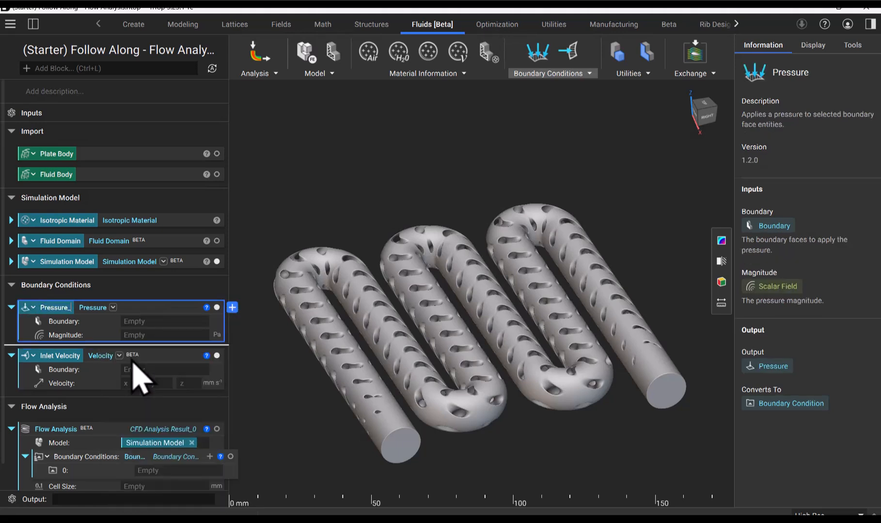
pyautogui.press('Home')
pyautogui.write('Outlet')
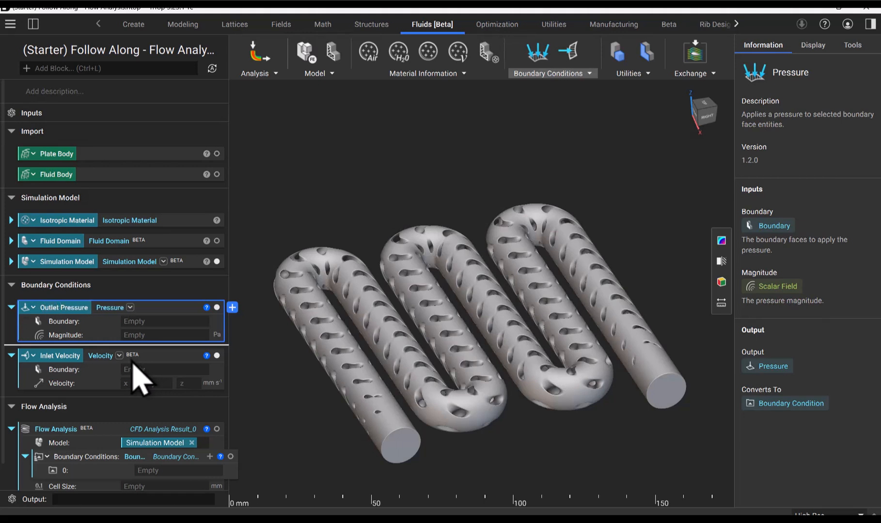
# Assign Inlet Velocity and Outlet Pressure to the Flow Analysis boundary condition list, and reorder the Inlet Velocity block above Outlet Pressure
pyautogui.scroll(-1, 134, 363)
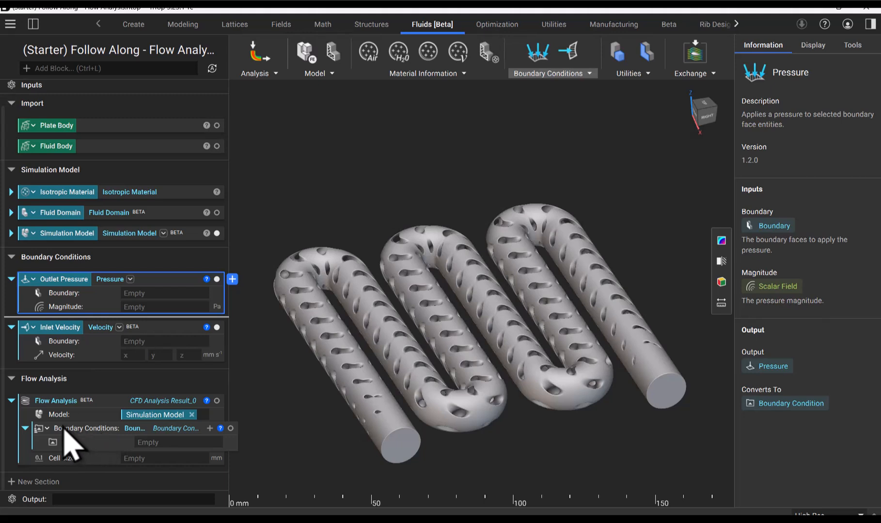
pyautogui.click(210, 429)
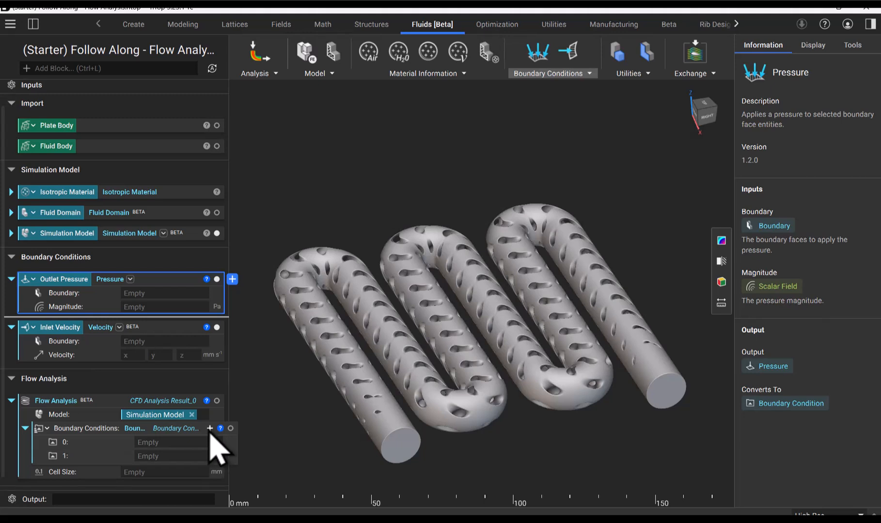
pyautogui.moveTo(59, 328); pyautogui.dragTo(167, 442)
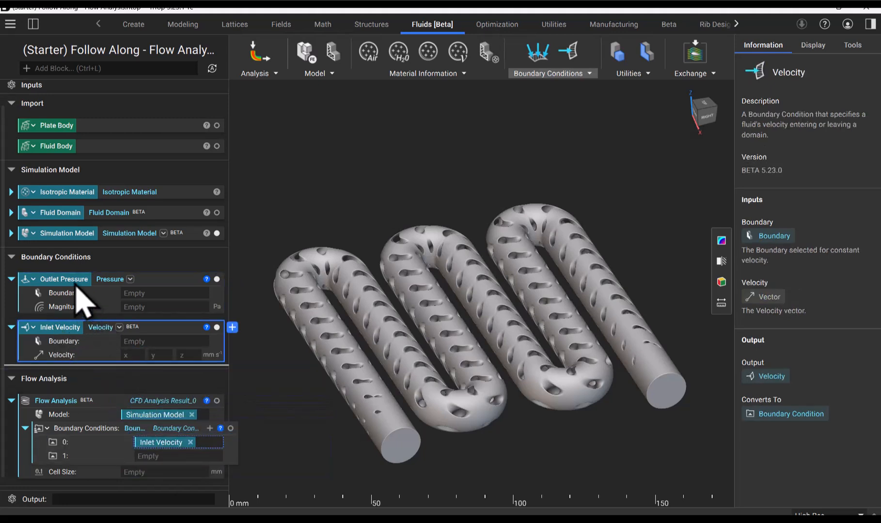
pyautogui.moveTo(72, 281); pyautogui.dragTo(128, 456)
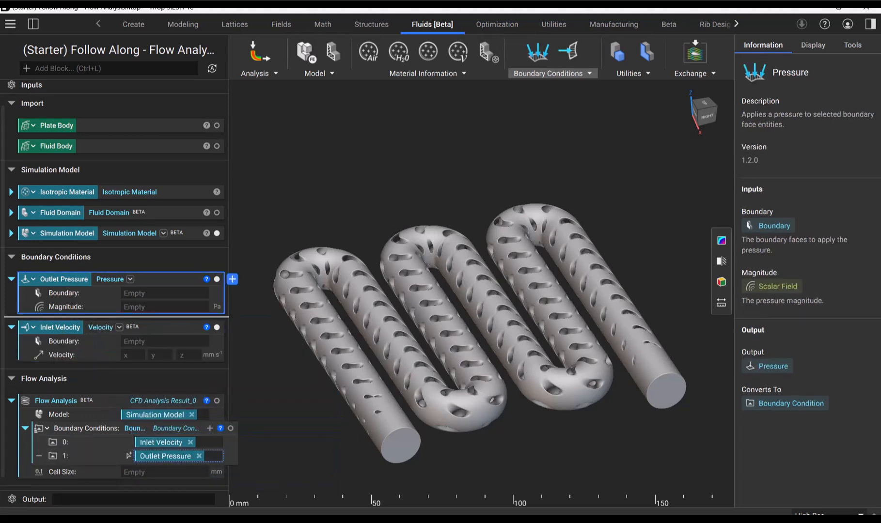
pyautogui.moveTo(80, 327); pyautogui.dragTo(72, 278)
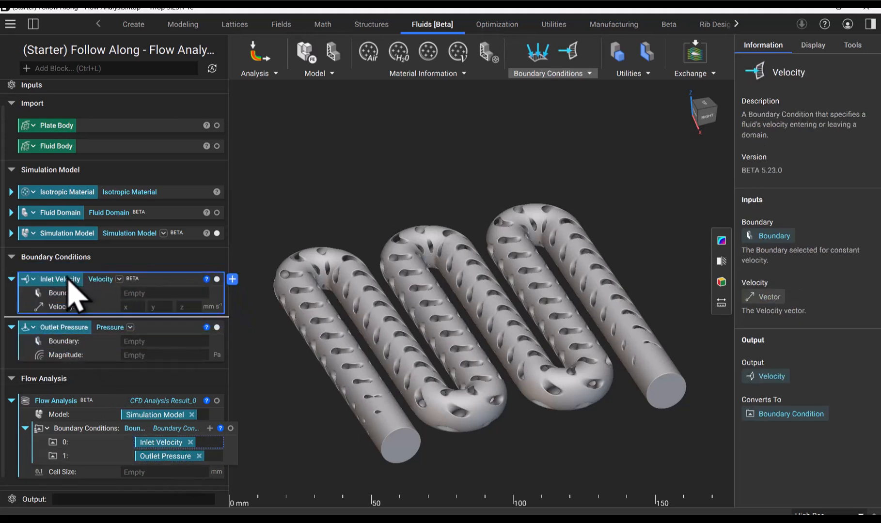
# Set the Inlet Velocity vector to -10, 0, 0 mm/s
pyautogui.scroll(6, 402, 475)
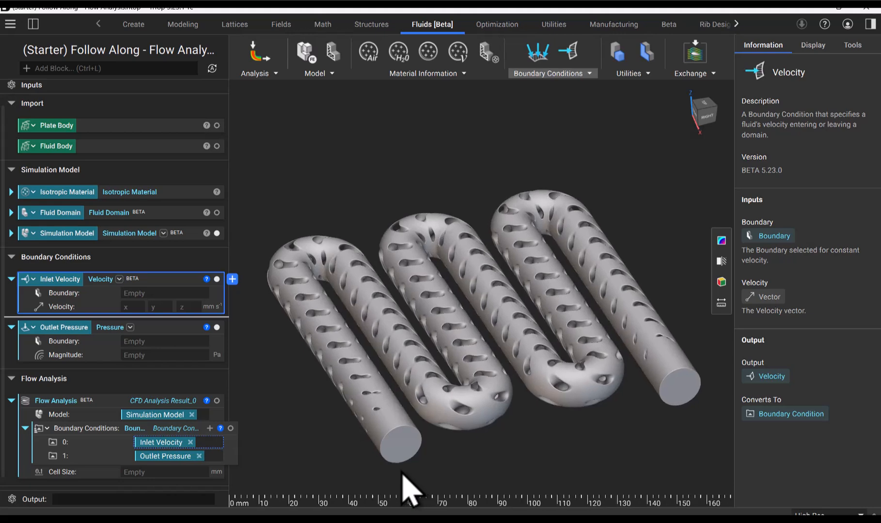
pyautogui.scroll(3, 403, 474)
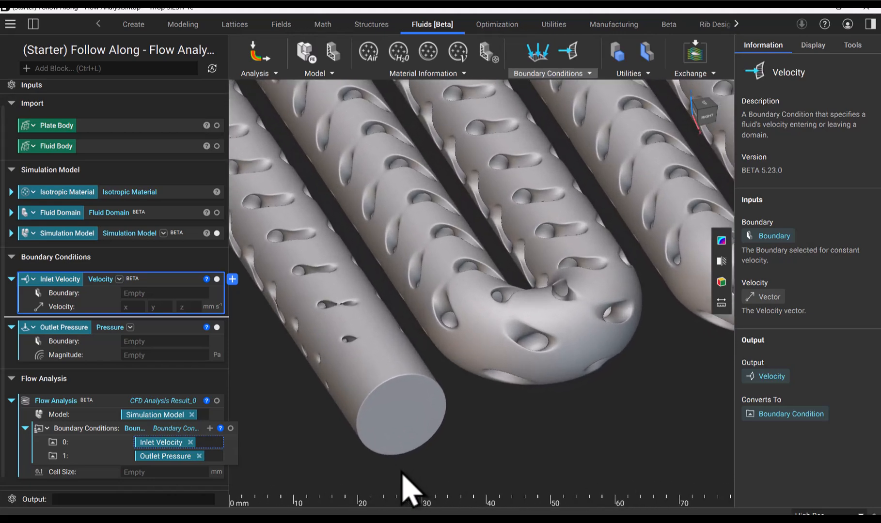
pyautogui.click(135, 307)
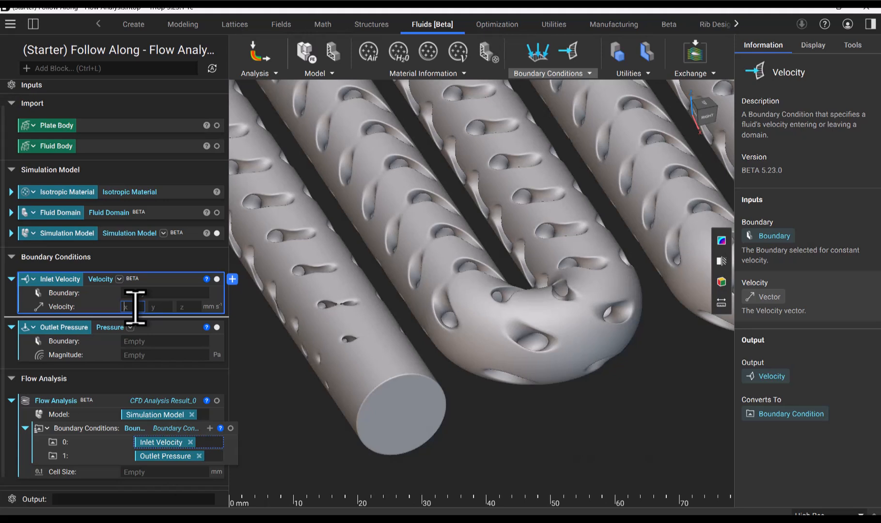
pyautogui.write('-10')
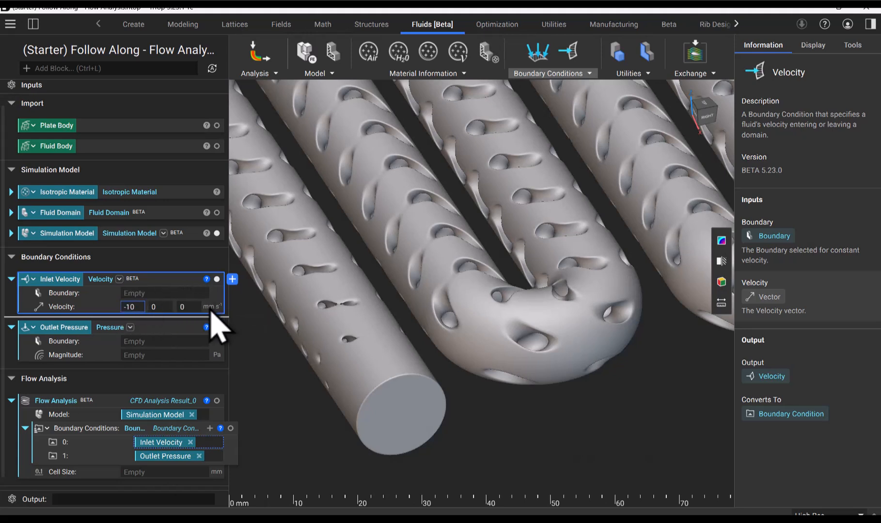
pyautogui.click(240, 317)
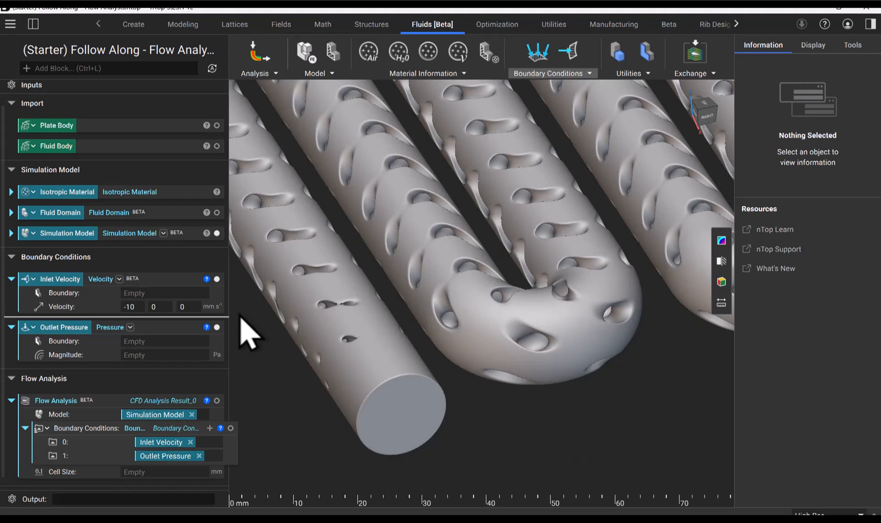
# Define the Inlet Velocity boundary with a Virtual Boundary by Body, using Fluid Domain as its domain body
pyautogui.click(643, 76)
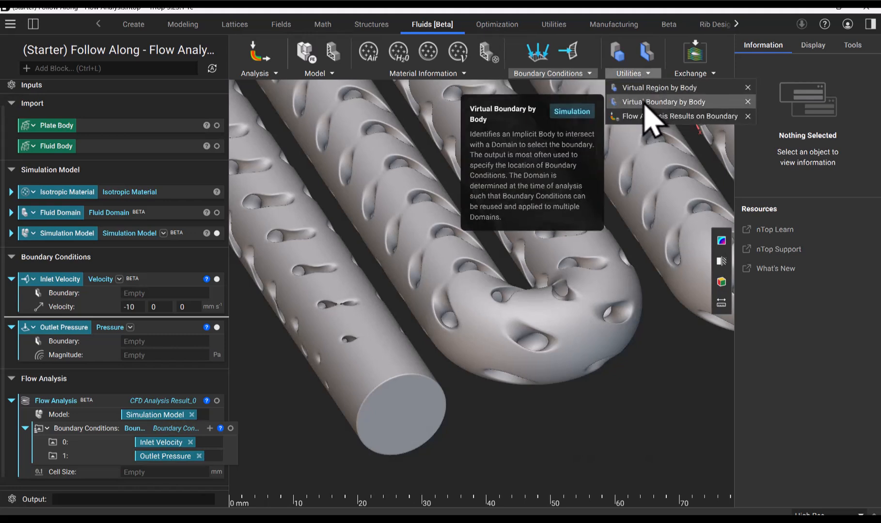
pyautogui.click(183, 293)
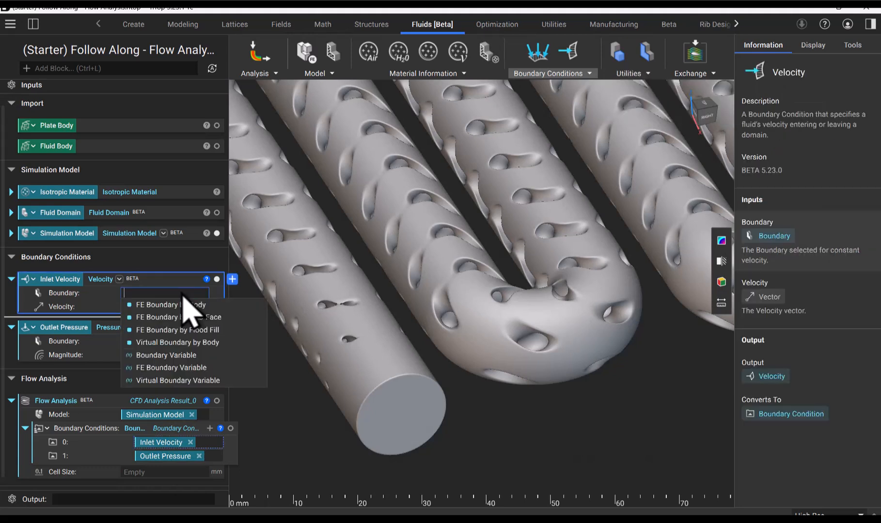
pyautogui.click(207, 345)
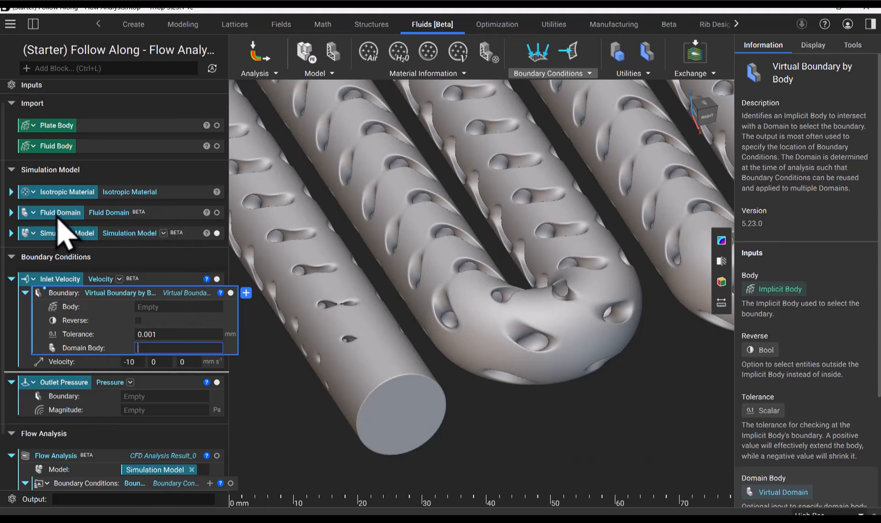
pyautogui.moveTo(57, 217); pyautogui.dragTo(168, 347)
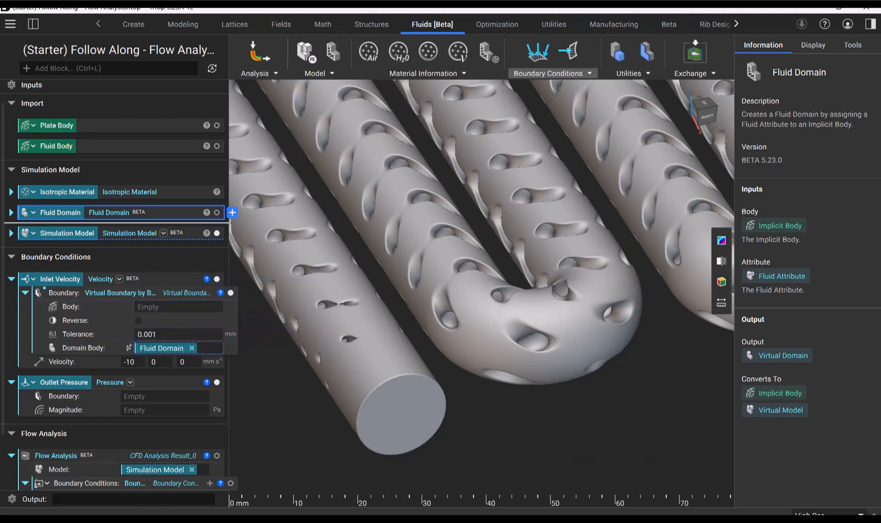
pyautogui.click(130, 314)
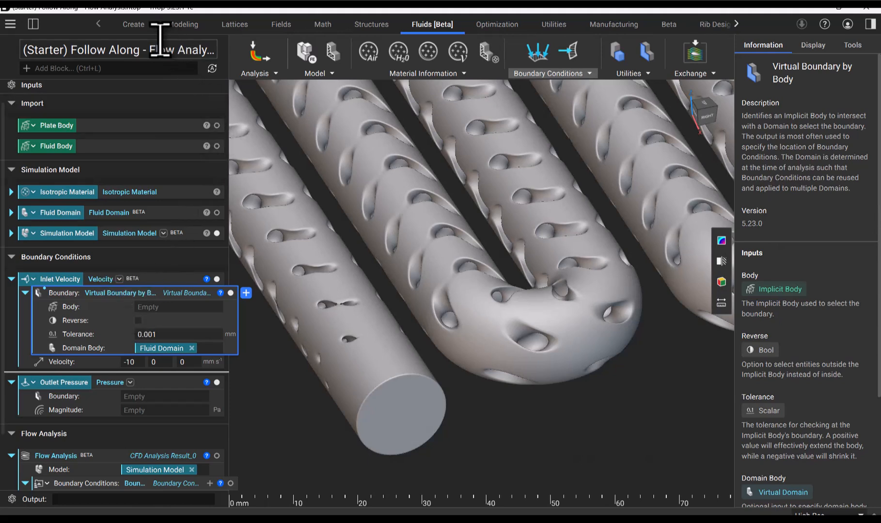
# Create a Cube primitive and use it as the body of the inlet's virtual boundary
pyautogui.click(139, 29)
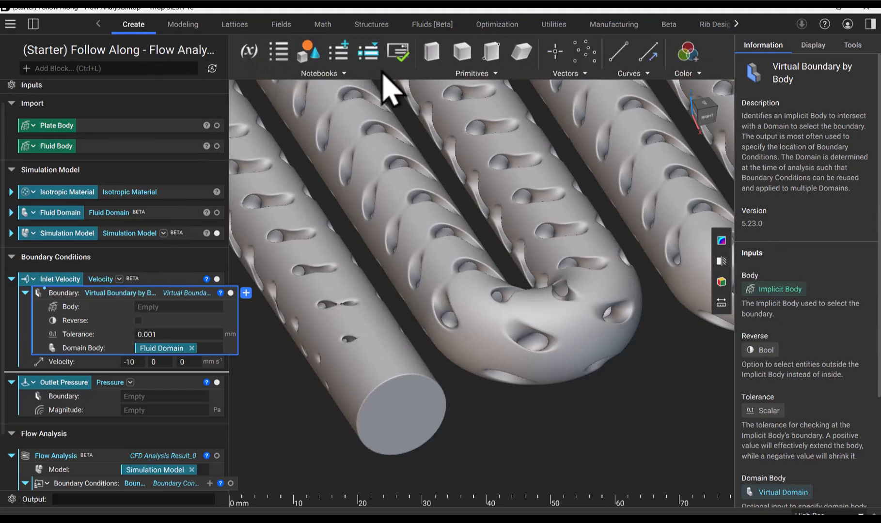
pyautogui.click(473, 78)
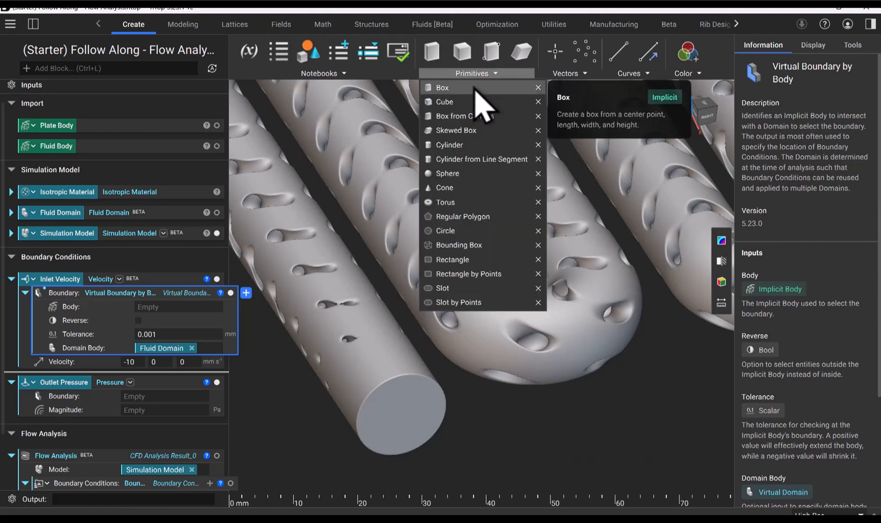
pyautogui.click(462, 103)
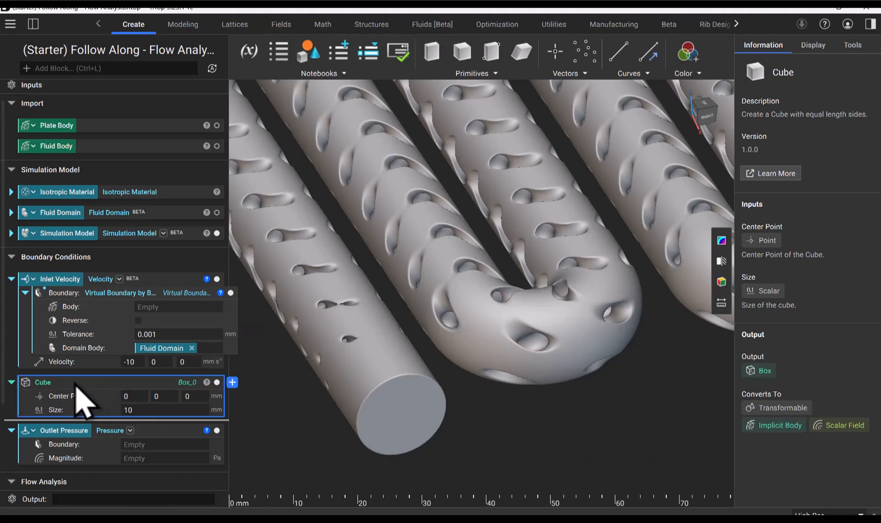
pyautogui.moveTo(75, 383); pyautogui.dragTo(158, 309)
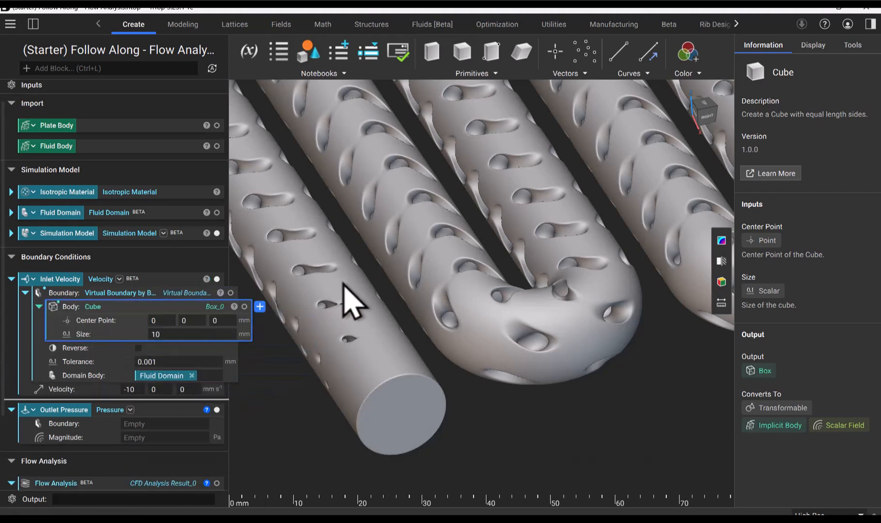
# Display the cube and move its center point along X to about 106.81 mm, at the open end of the inlet pipe
pyautogui.scroll(-5, 343, 286)
pyautogui.scroll(-5, 344, 286)
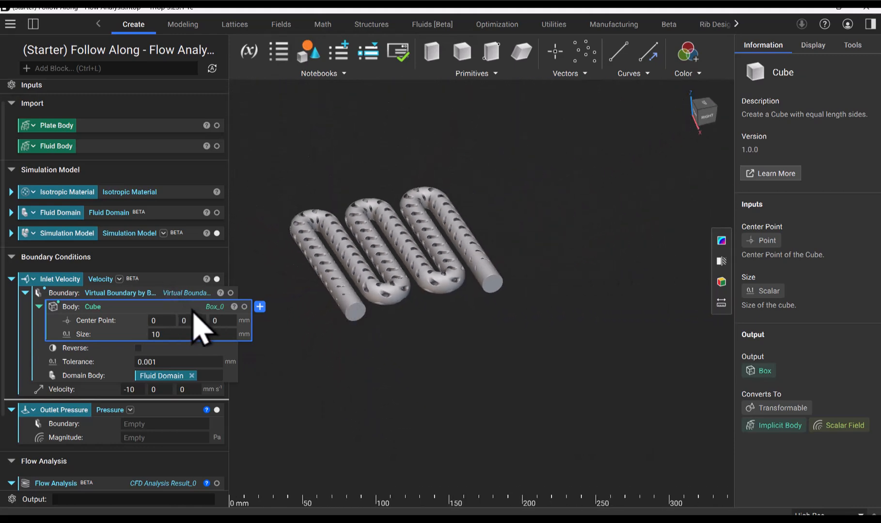
pyautogui.click(244, 307)
pyautogui.click(164, 320)
pyautogui.moveTo(316, 263); pyautogui.dragTo(360, 330)
pyautogui.scroll(10, 353, 314)
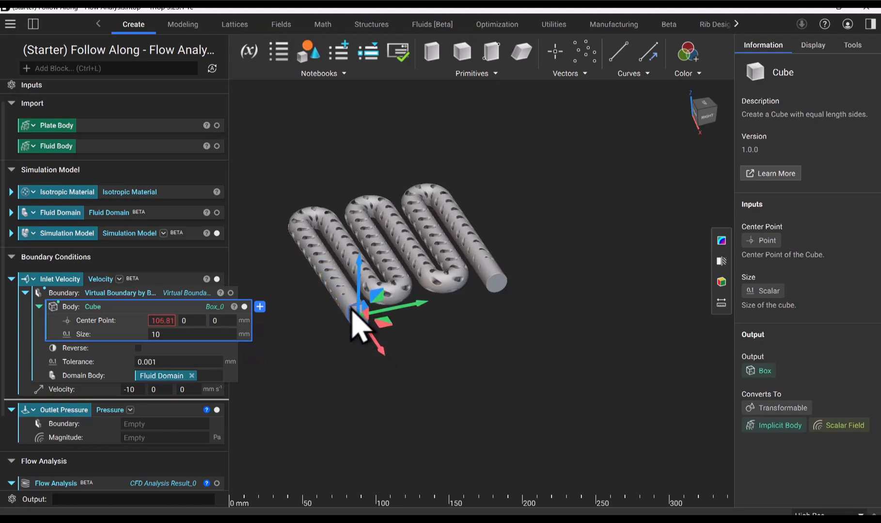
pyautogui.scroll(4, 352, 312)
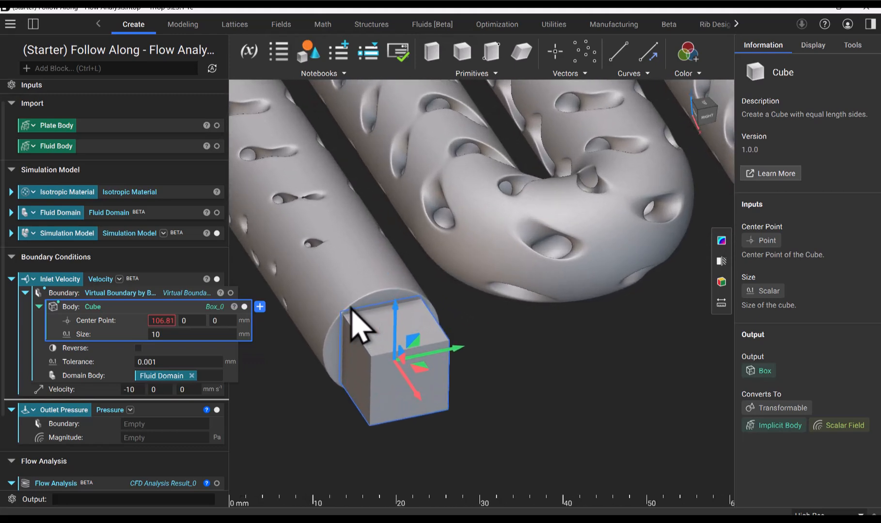
pyautogui.moveTo(351, 310); pyautogui.dragTo(425, 337, button='right')
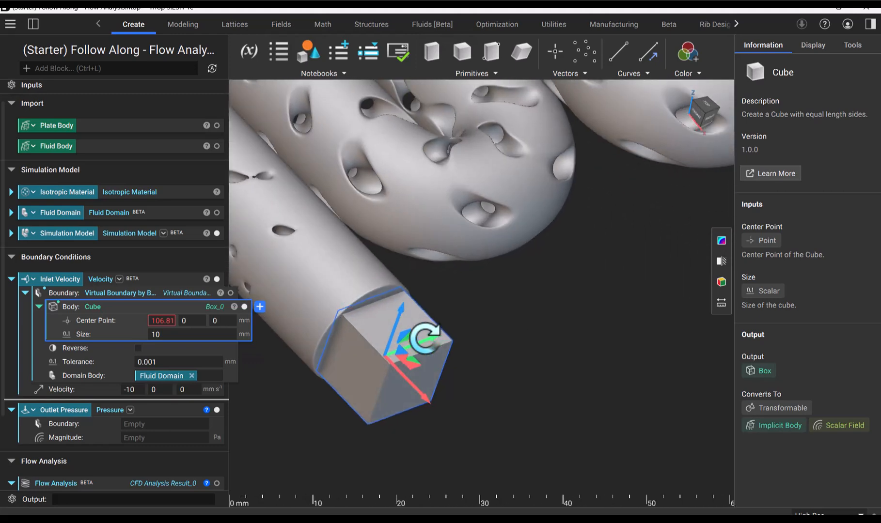
# Set the inlet cube's size to 15 mm
pyautogui.doubleClick(200, 333)
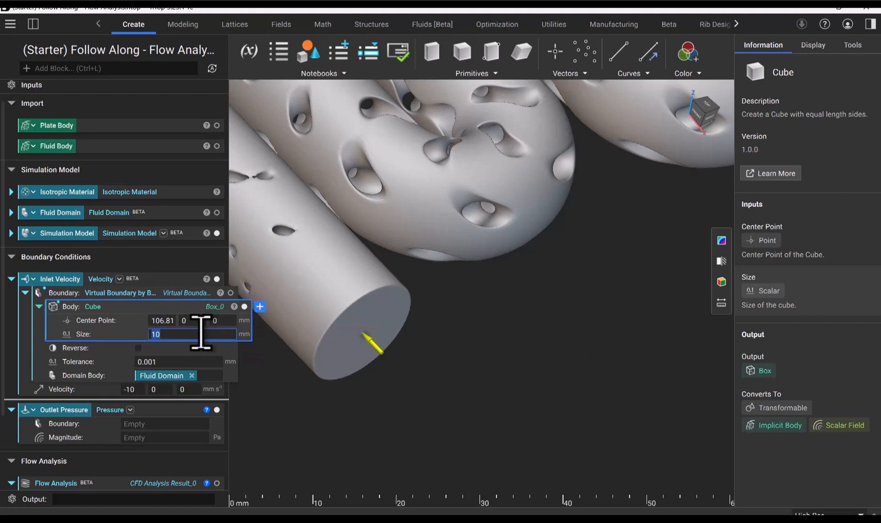
pyautogui.write('15')
pyautogui.press('Return')
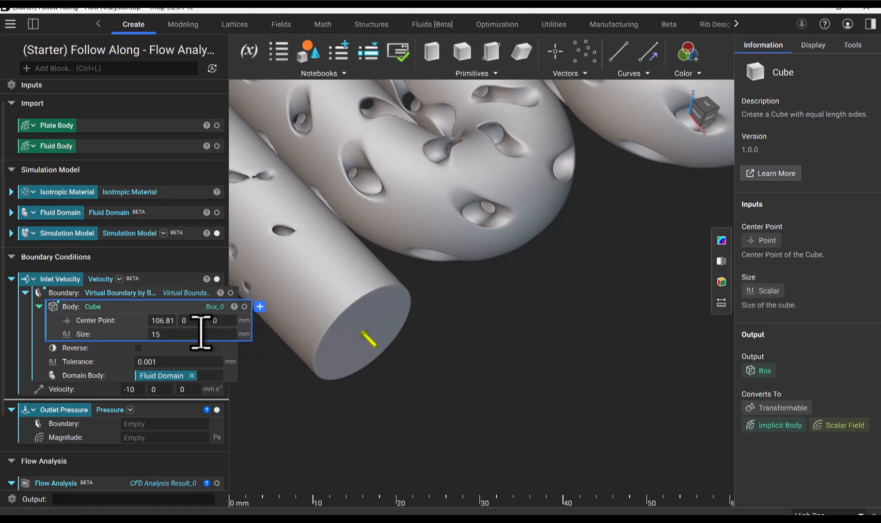
# Display the inlet cube and turn on 50% transparency so its overlap with the pipe end can be inspected
pyautogui.click(244, 307)
pyautogui.moveTo(418, 337); pyautogui.dragTo(545, 438, button='right')
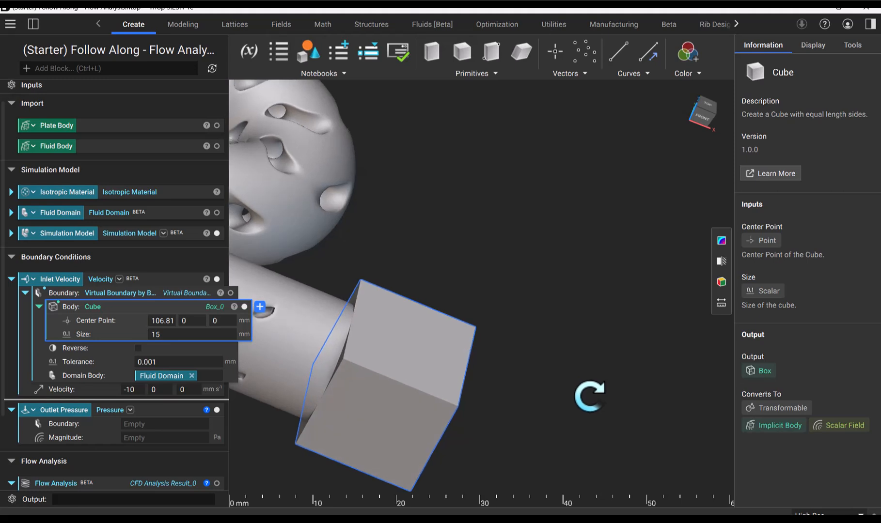
pyautogui.scroll(3, 296, 369)
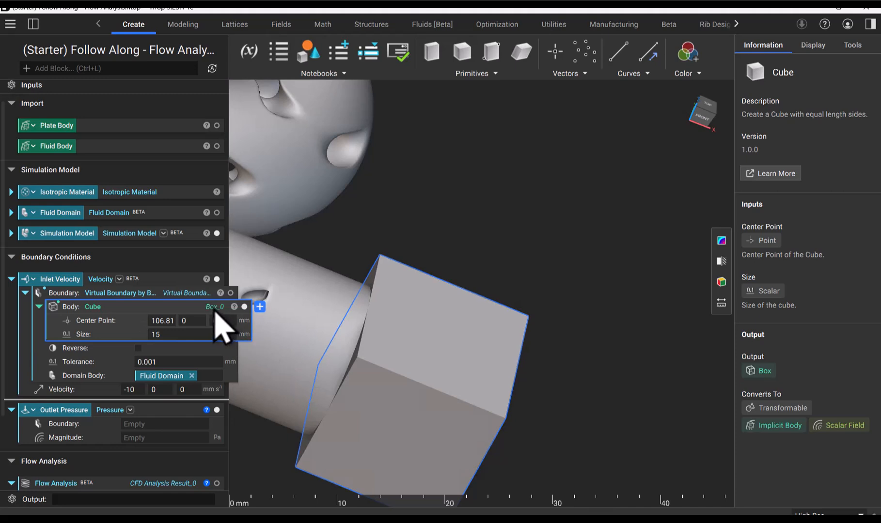
pyautogui.click(818, 46)
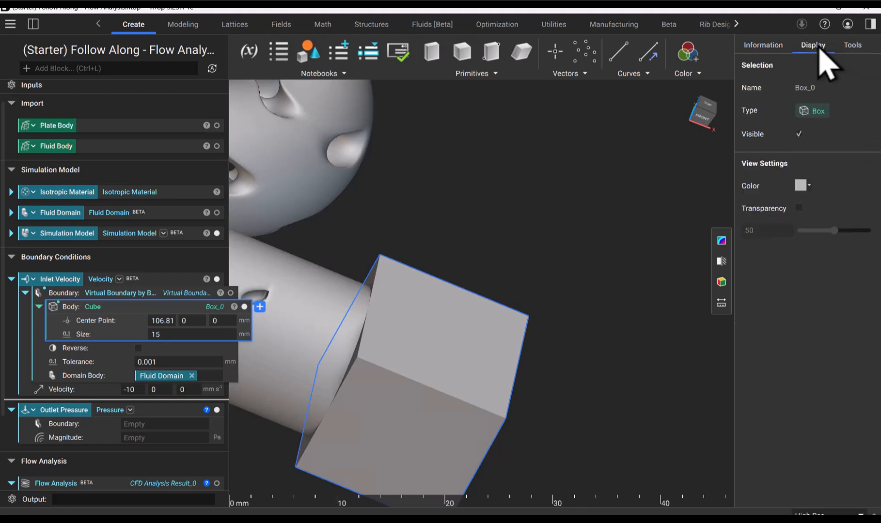
pyautogui.click(799, 209)
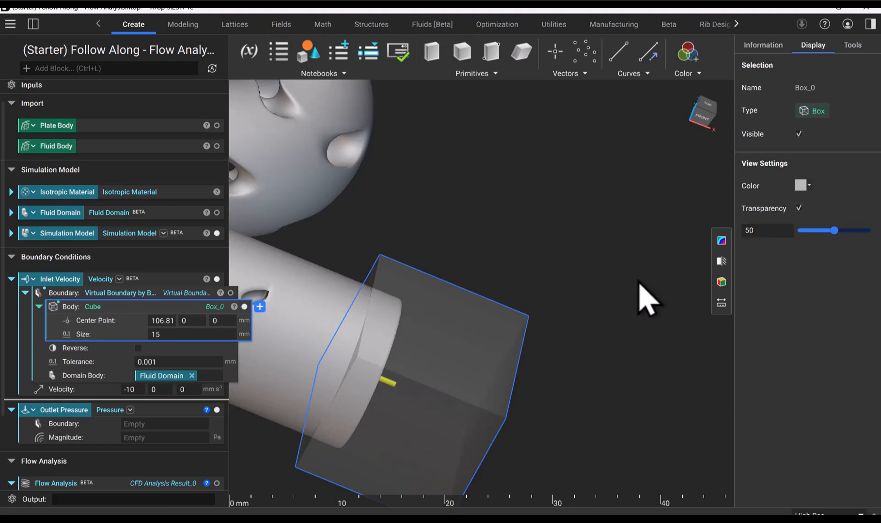
pyautogui.moveTo(639, 286); pyautogui.dragTo(507, 236, button='right')
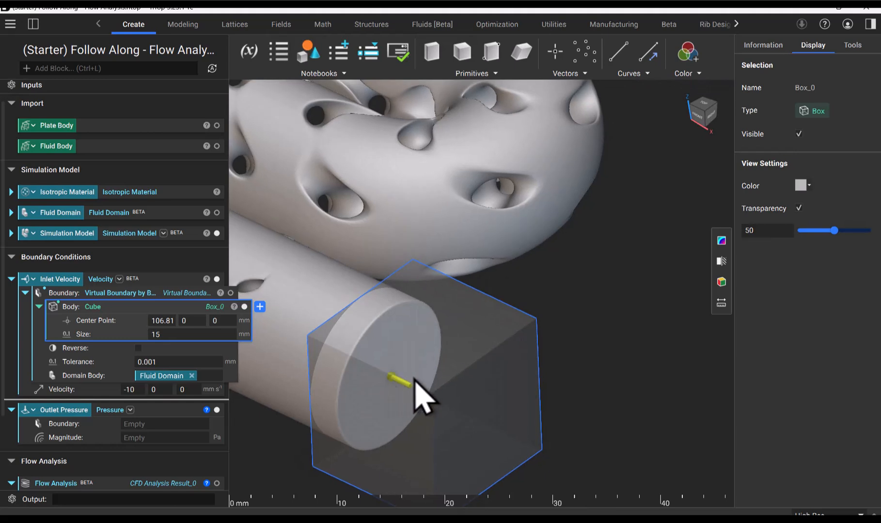
pyautogui.scroll(3, 398, 395)
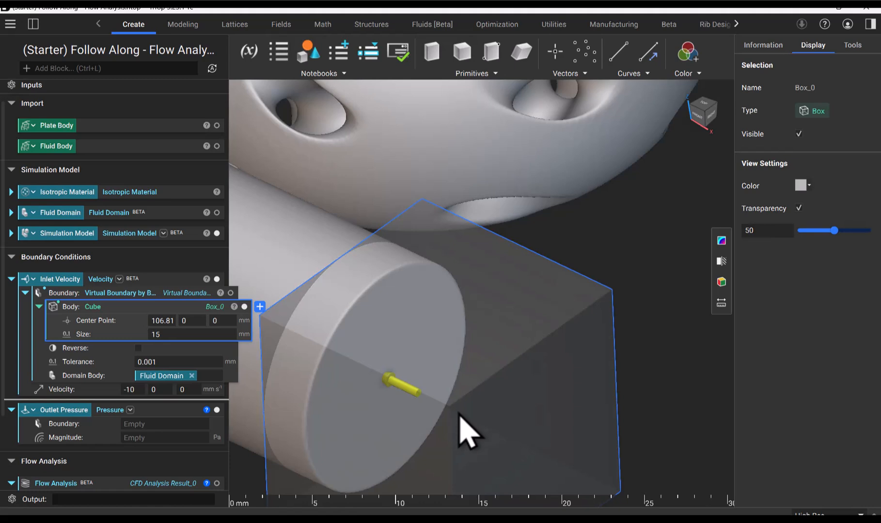
# Make the inlet's virtual boundary a variable named Inlet Boundary, and collapse the Inlet Boundary and Inlet Velocity blocks
pyautogui.rightClick(115, 294)
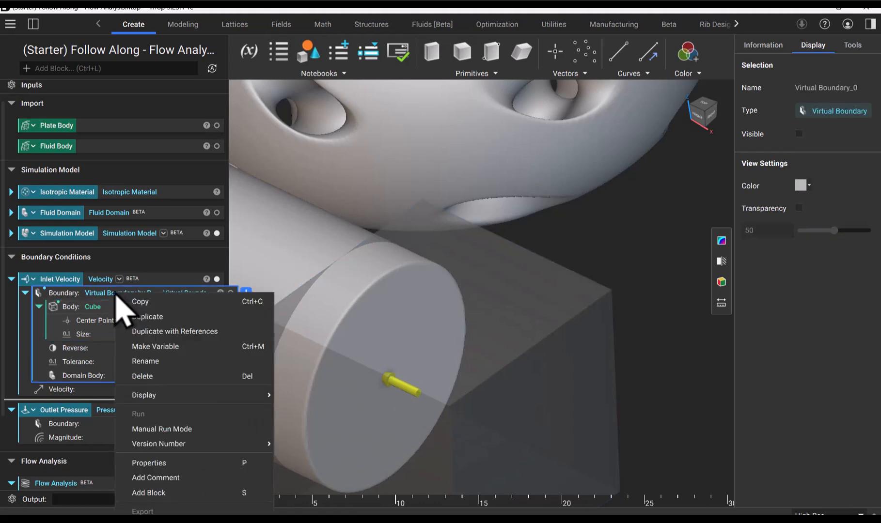
pyautogui.click(160, 347)
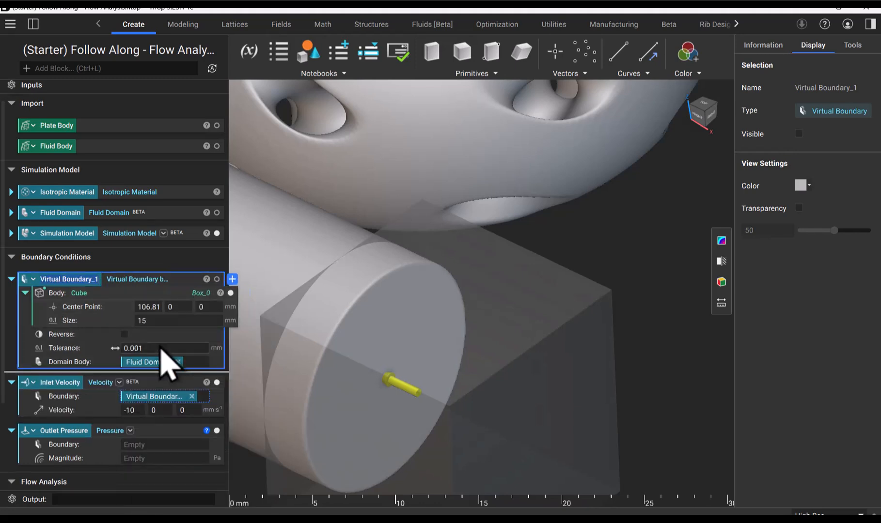
pyautogui.write('Inlet Bo')
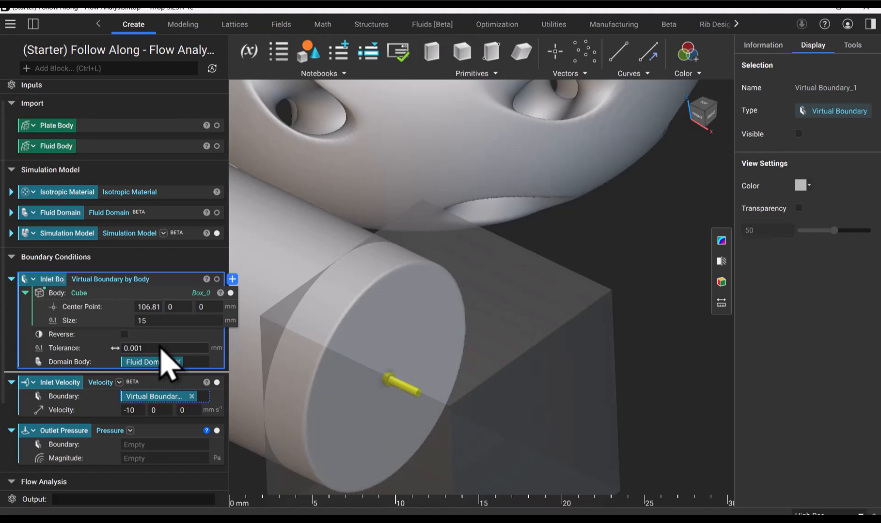
pyautogui.write('undary')
pyautogui.press('Return')
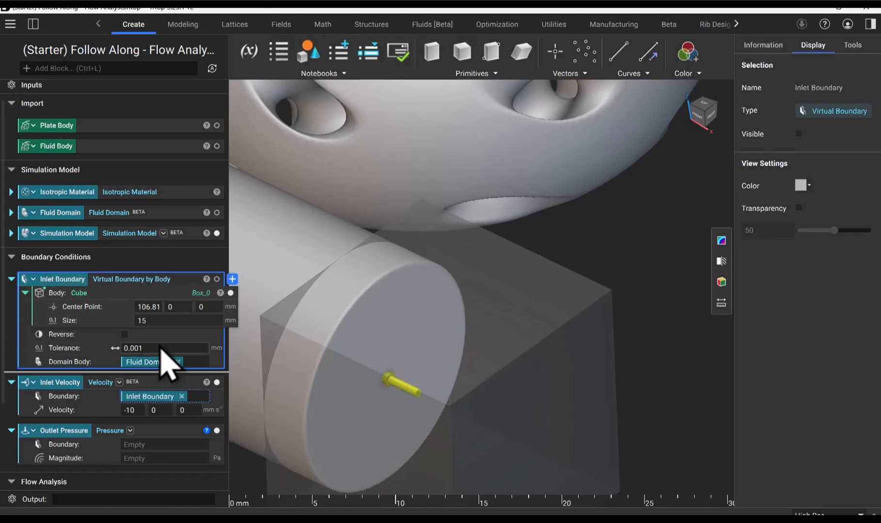
pyautogui.click(11, 280)
pyautogui.click(11, 300)
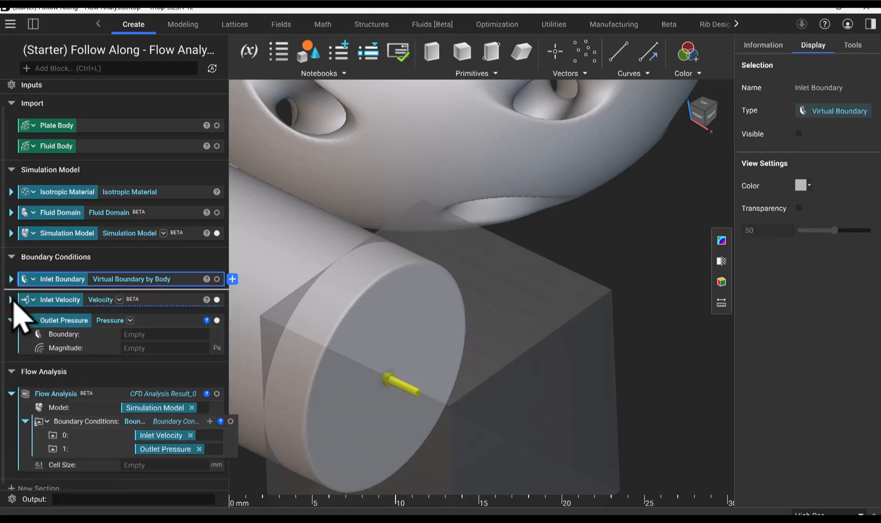
# Define the Outlet Pressure boundary with a Virtual Boundary by Body, using Fluid Domain as its domain body
pyautogui.click(72, 339)
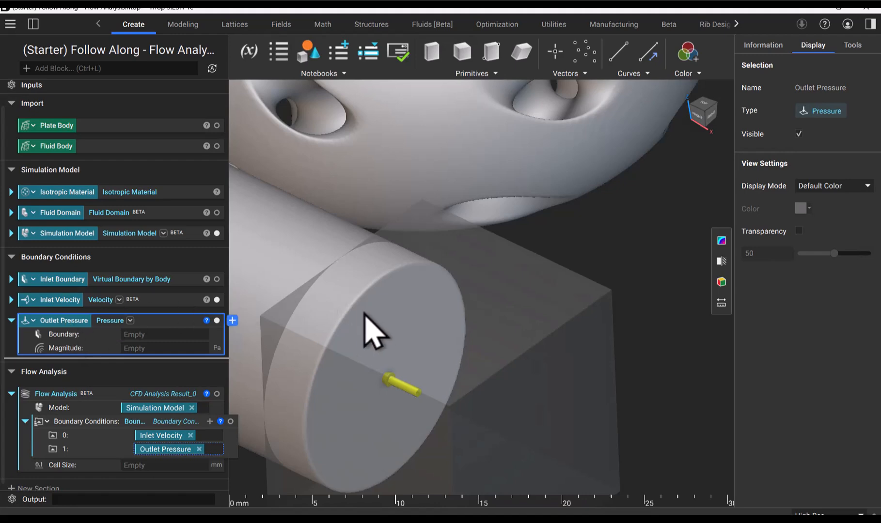
pyautogui.scroll(-10, 376, 339)
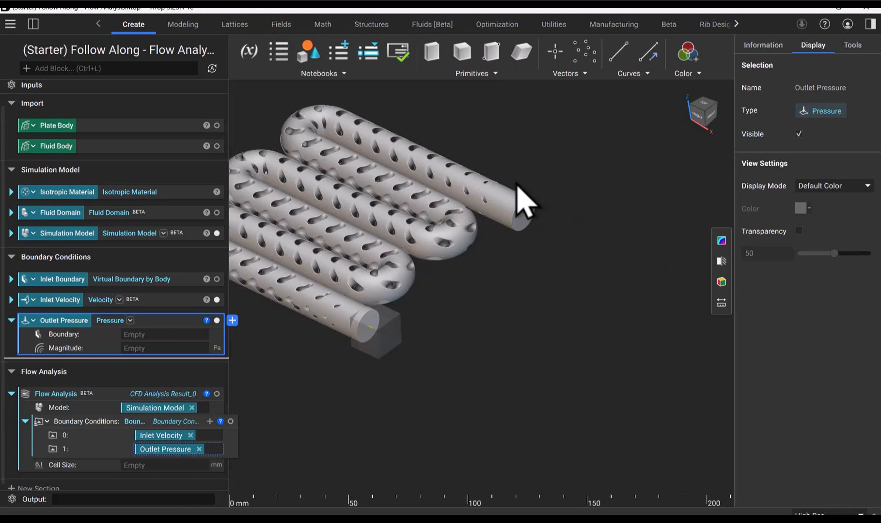
pyautogui.scroll(5, 521, 191)
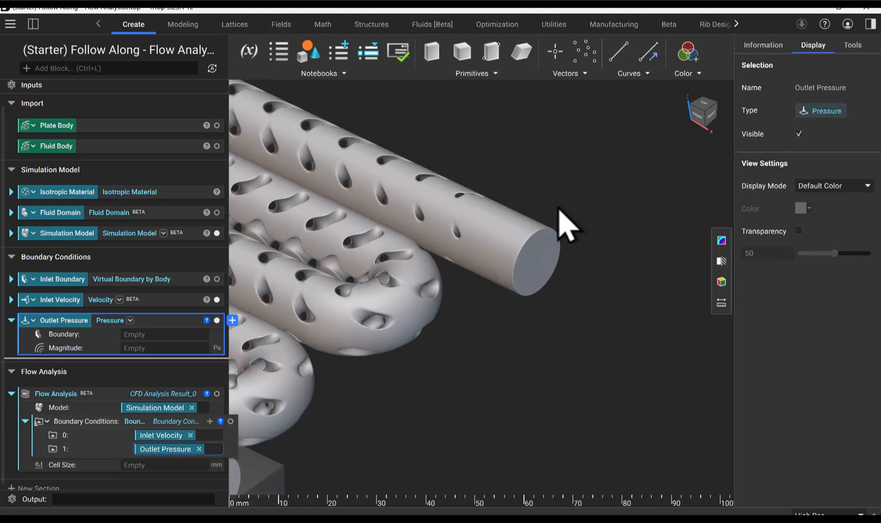
pyautogui.scroll(3, 566, 220)
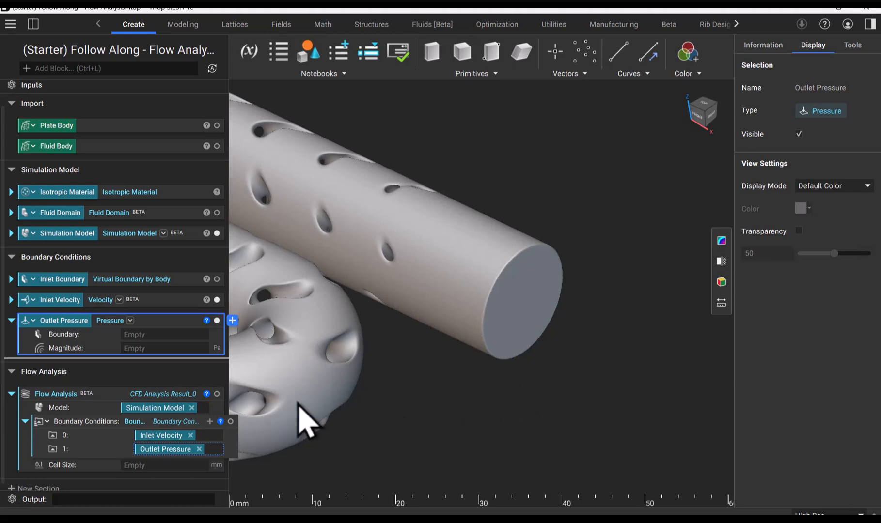
pyautogui.doubleClick(149, 334)
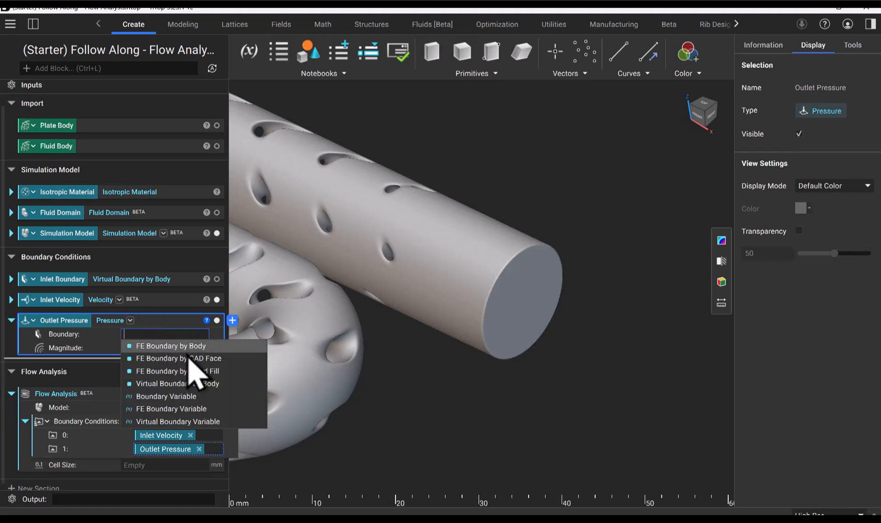
pyautogui.click(184, 384)
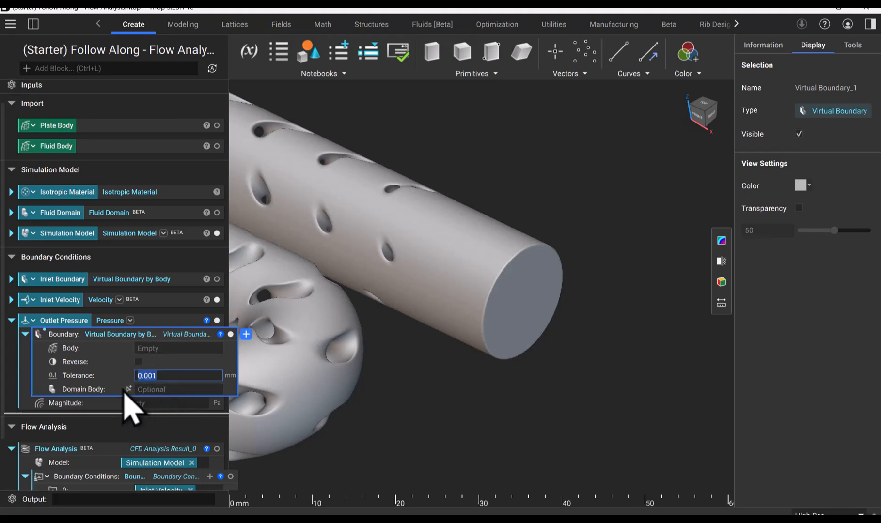
pyautogui.moveTo(70, 214); pyautogui.dragTo(167, 391)
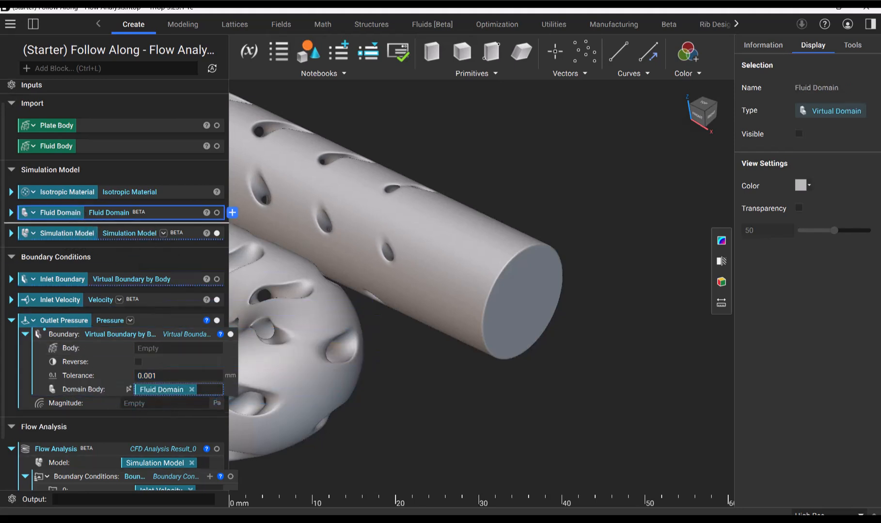
# Copy the Cube from Inlet Boundary and paste it as the body of the outlet's virtual boundary
pyautogui.click(12, 280)
pyautogui.scroll(-2, 15, 291)
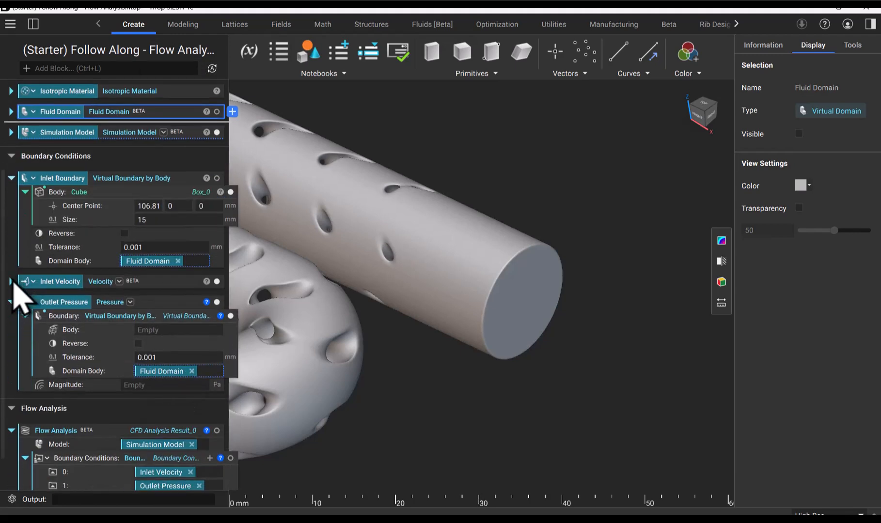
pyautogui.rightClick(108, 194)
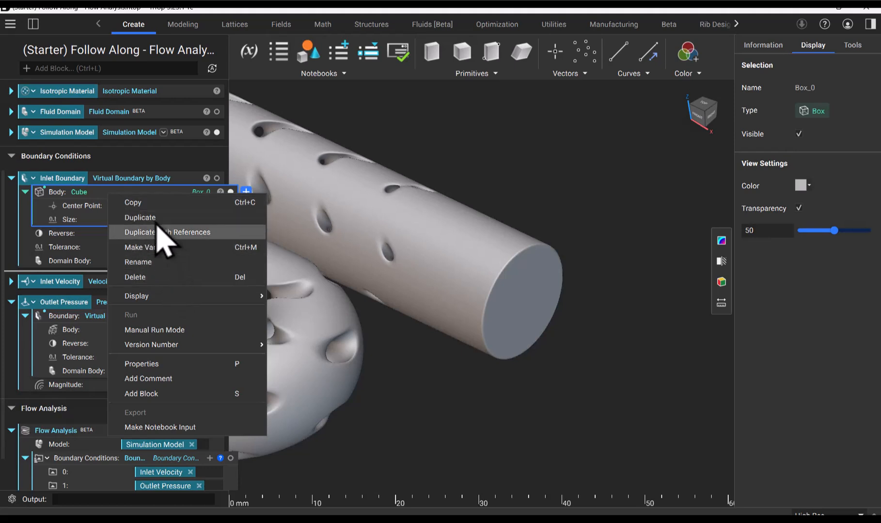
pyautogui.click(148, 202)
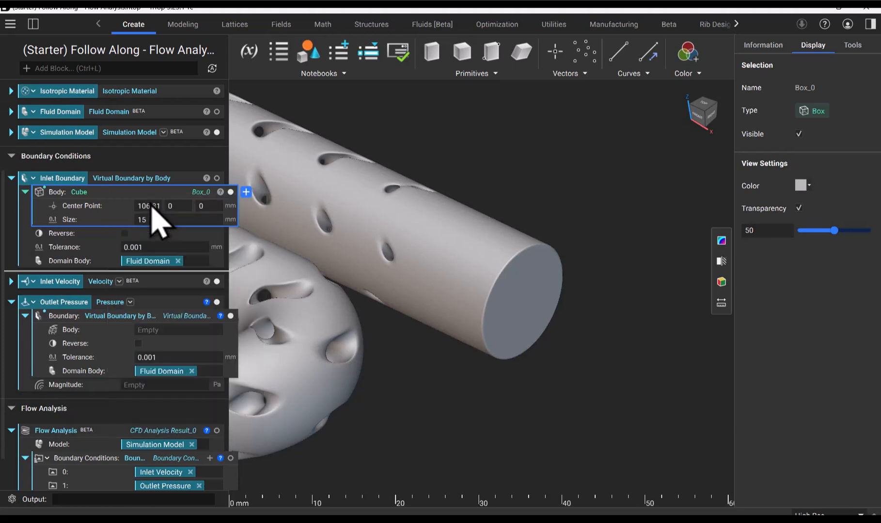
pyautogui.rightClick(145, 329)
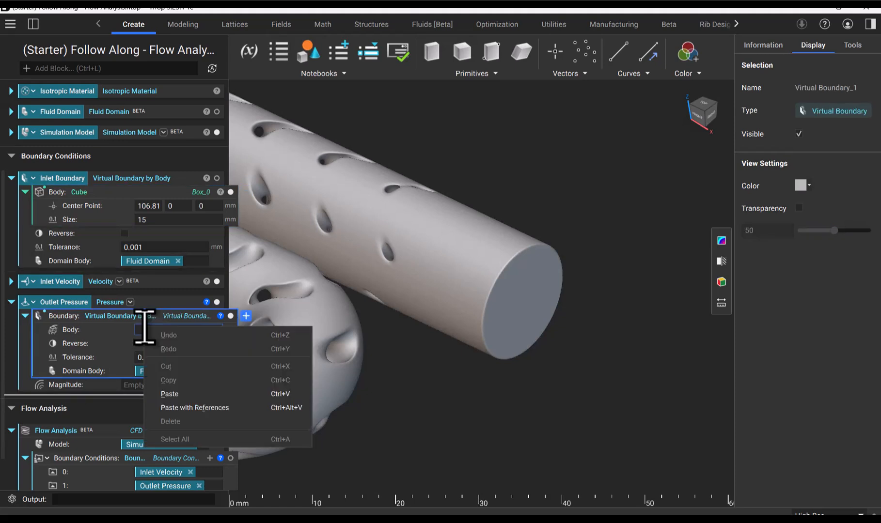
pyautogui.click(176, 397)
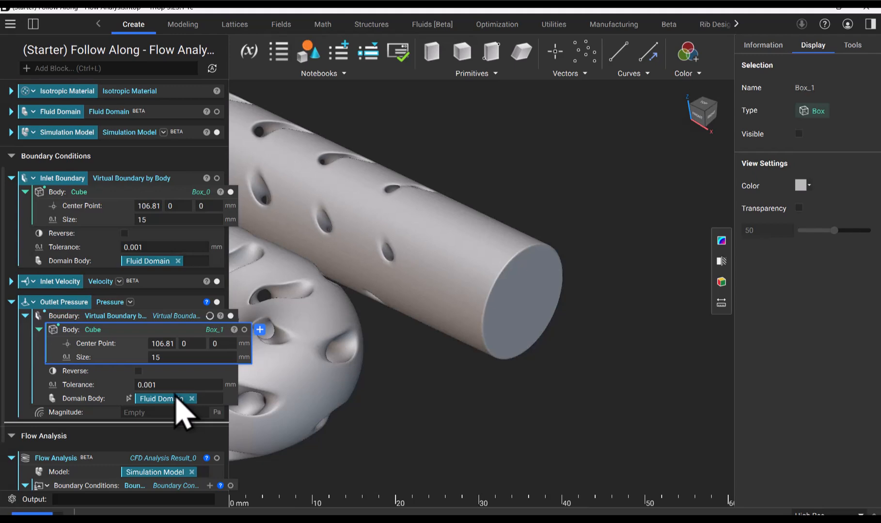
# Move the outlet cube's center point along Y to about 98.2 mm, at the other pipe end, and display the cube
pyautogui.scroll(-5, 564, 275)
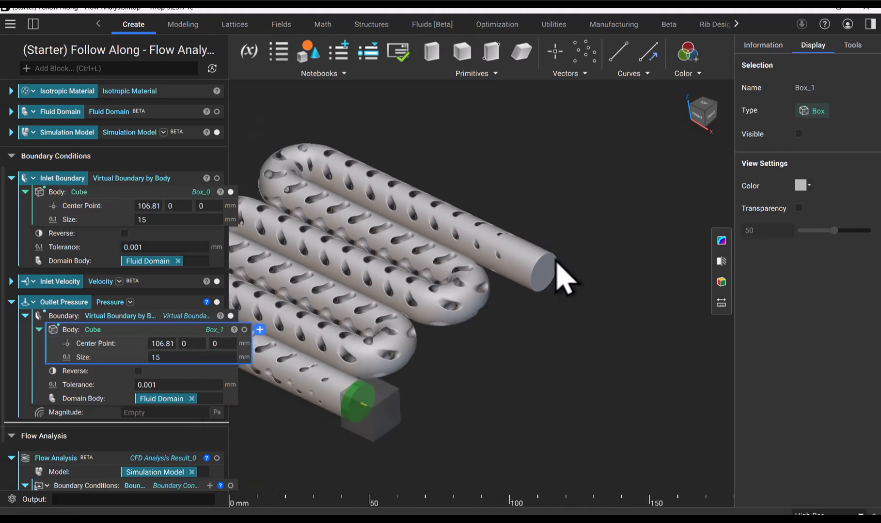
pyautogui.click(166, 344)
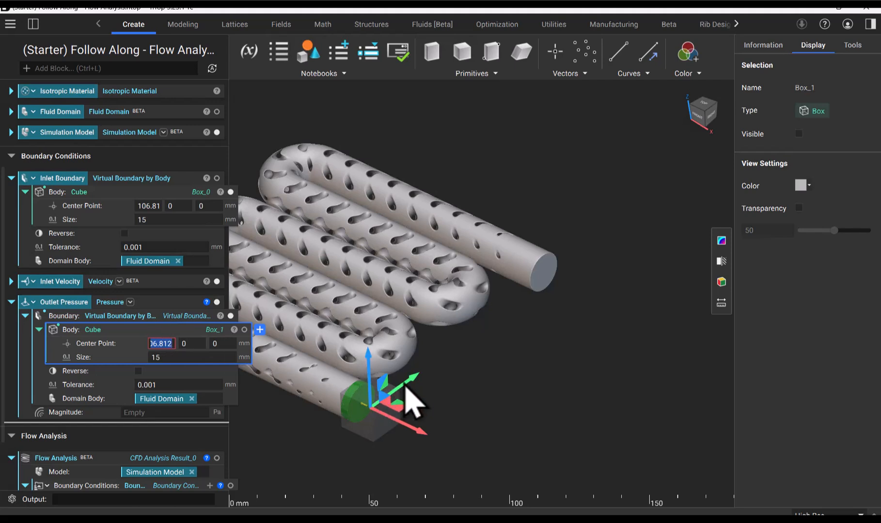
pyautogui.moveTo(413, 385); pyautogui.dragTo(576, 253)
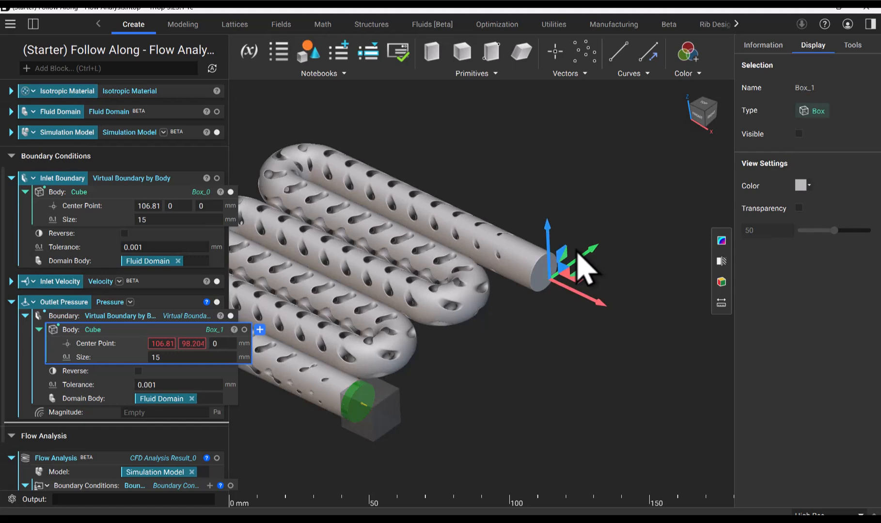
pyautogui.click(244, 330)
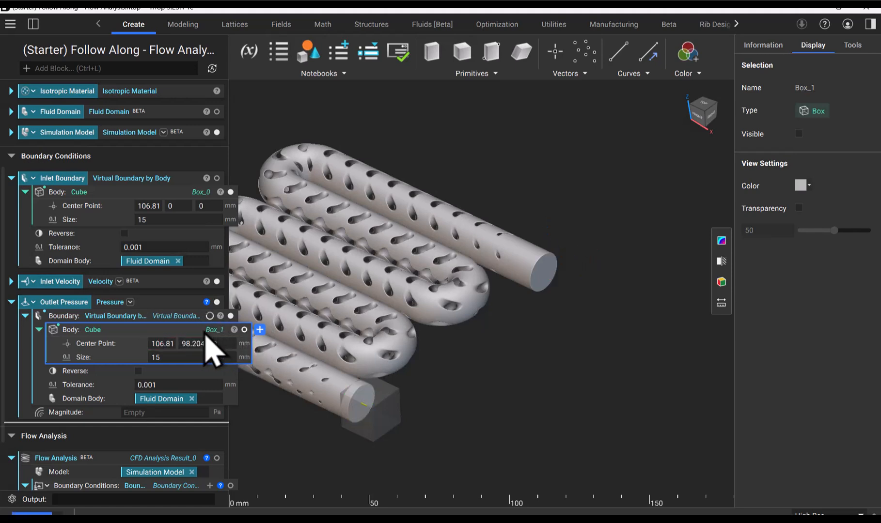
pyautogui.click(244, 330)
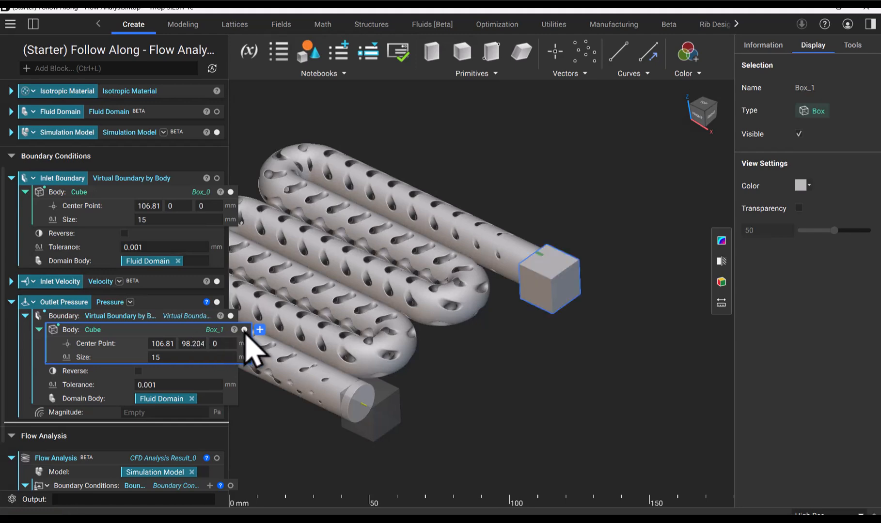
# Shift the outlet cube's center point along Y to about 100.36 mm to align it with the outlet pipe end
pyautogui.moveTo(639, 370); pyautogui.dragTo(512, 263, button='right')
pyautogui.scroll(4, 609, 220)
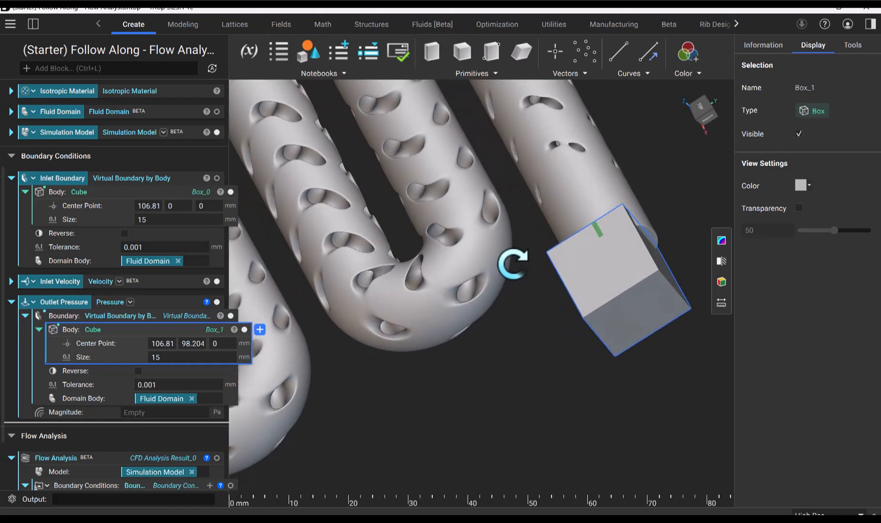
pyautogui.click(194, 343)
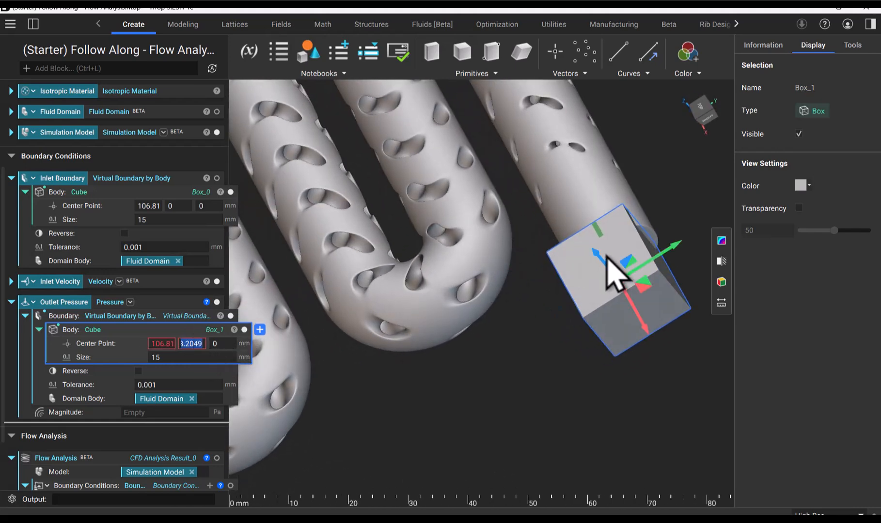
pyautogui.moveTo(663, 257); pyautogui.dragTo(681, 257)
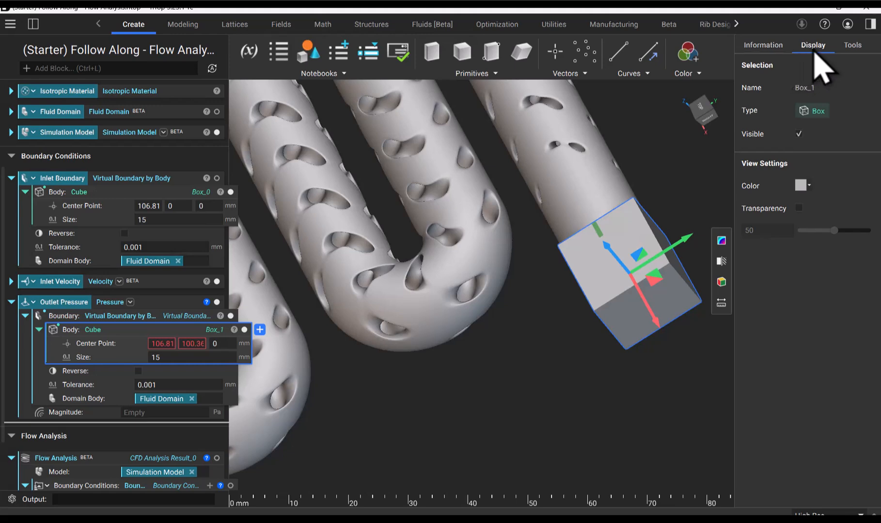
# Turn on 50% transparency for the outlet cube and display it again to inspect its overlap with the pipe end
pyautogui.click(798, 207)
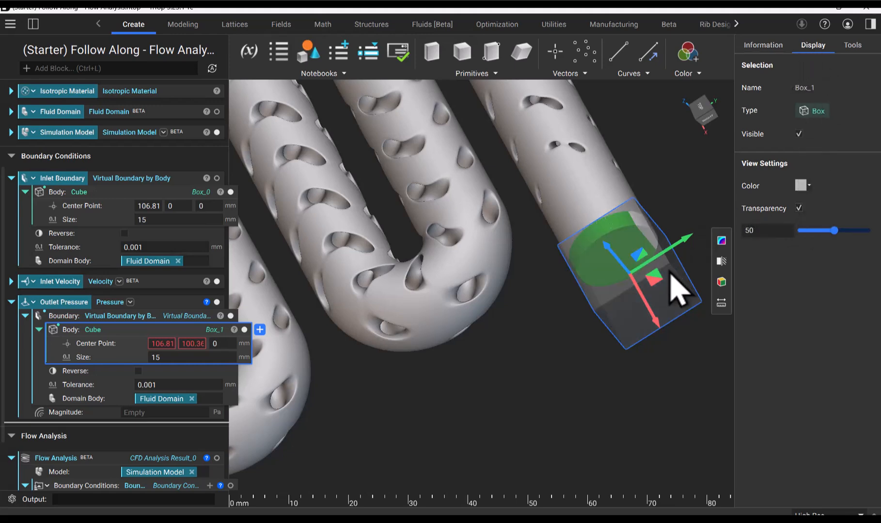
pyautogui.moveTo(634, 381); pyautogui.dragTo(667, 300, button='right')
pyautogui.click(674, 216)
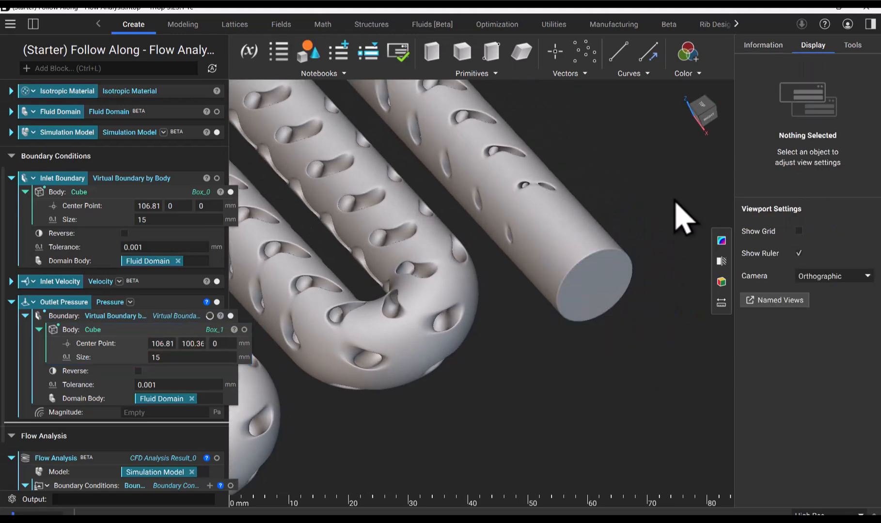
pyautogui.scroll(4, 605, 276)
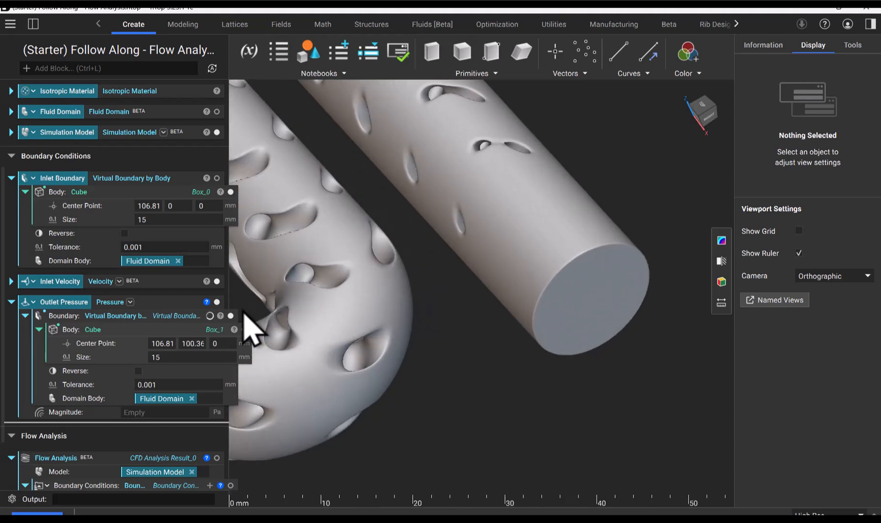
pyautogui.click(244, 329)
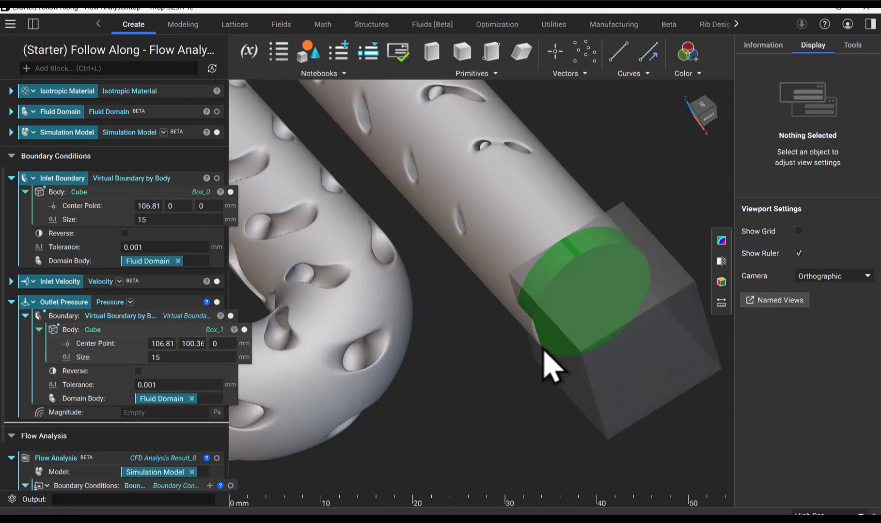
# Shift the outlet cube's center point along Y to about 99.148 mm and display the cube again
pyautogui.click(197, 344)
pyautogui.moveTo(653, 299); pyautogui.dragTo(652, 306)
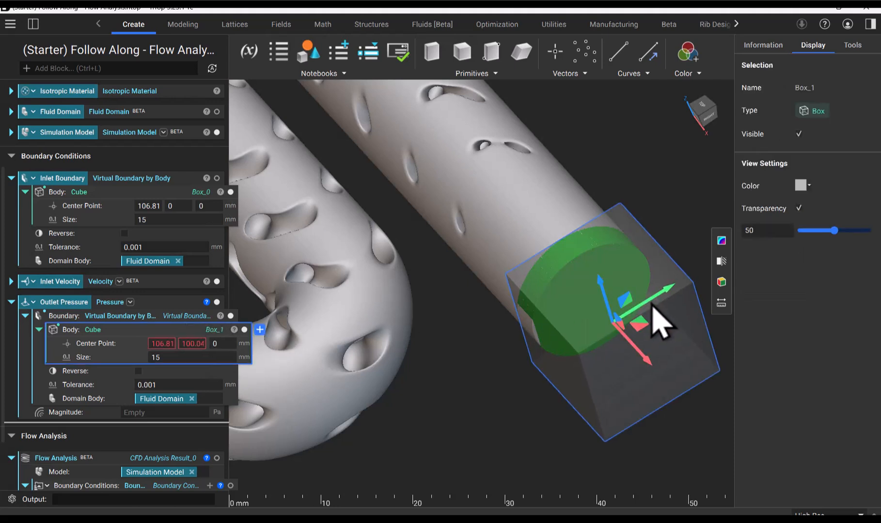
pyautogui.click(689, 246)
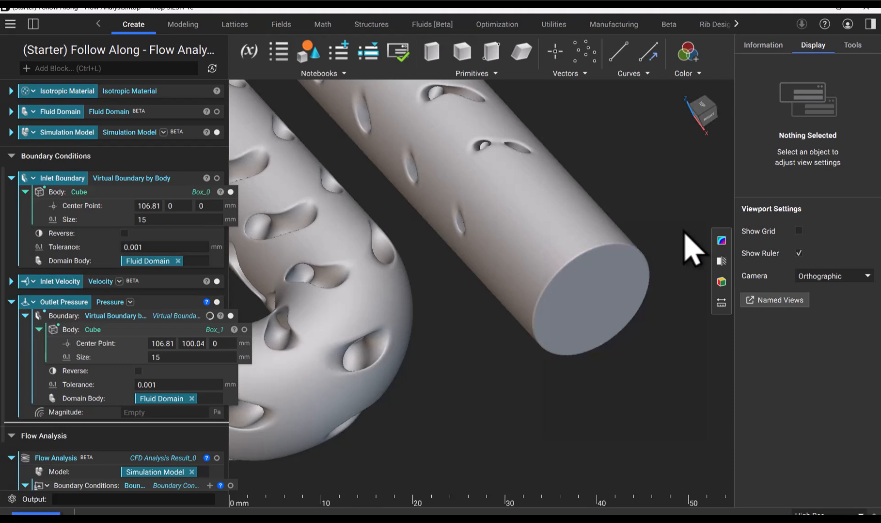
pyautogui.click(244, 330)
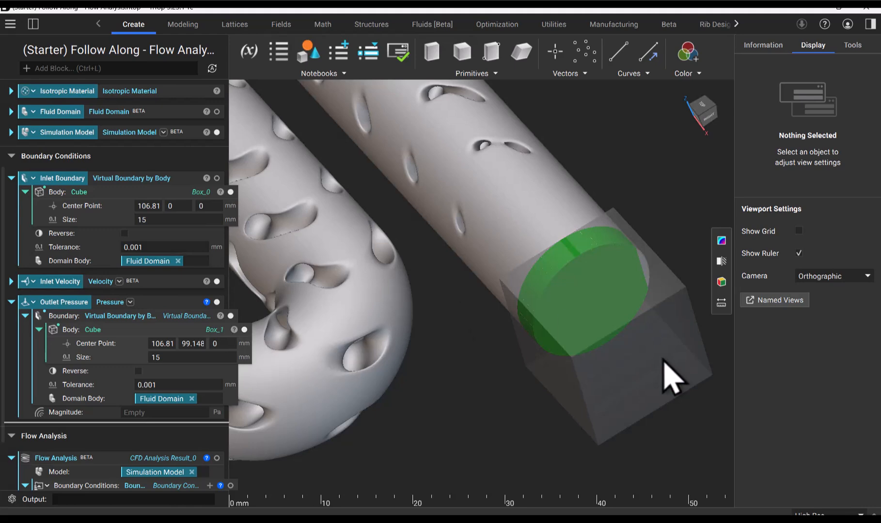
# Set the outlet cube's size to 20 mm so it encloses the whole pipe end
pyautogui.moveTo(666, 372); pyautogui.dragTo(652, 301, button='right')
pyautogui.doubleClick(162, 358)
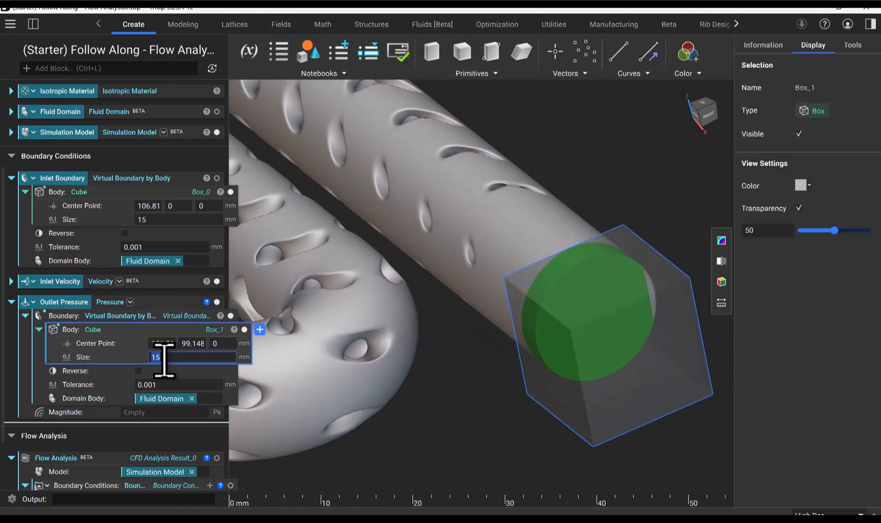
pyautogui.write('20')
pyautogui.press('Return')
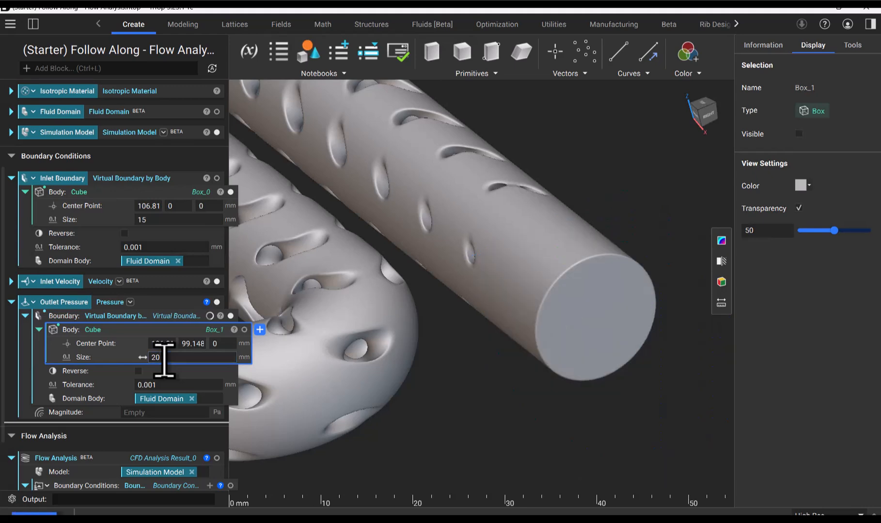
pyautogui.moveTo(519, 293); pyautogui.dragTo(561, 399, button='right')
# Make the outlet pressure's virtual boundary a variable and name it Outlet Boundary
pyautogui.click(148, 317)
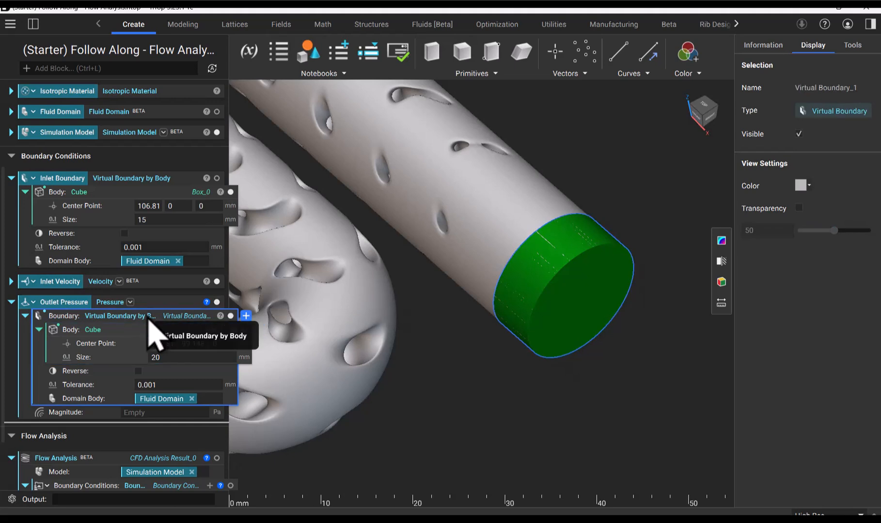
pyautogui.rightClick(147, 317)
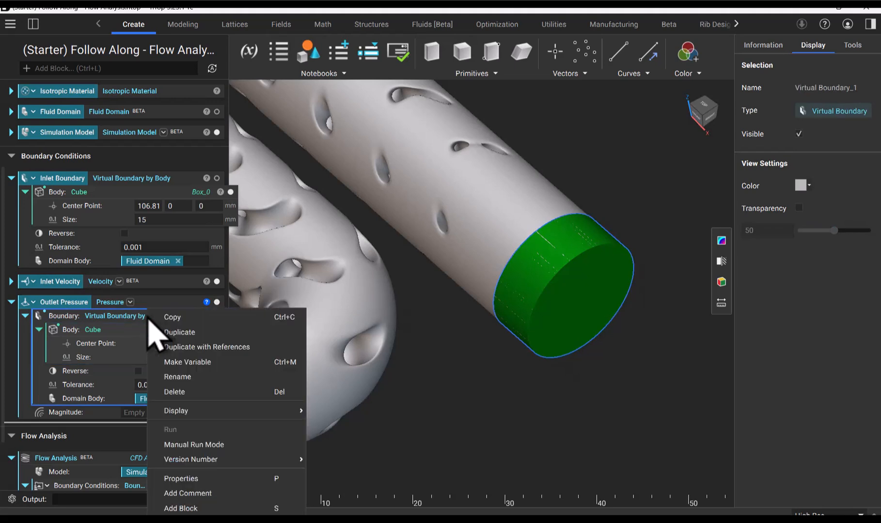
pyautogui.click(208, 364)
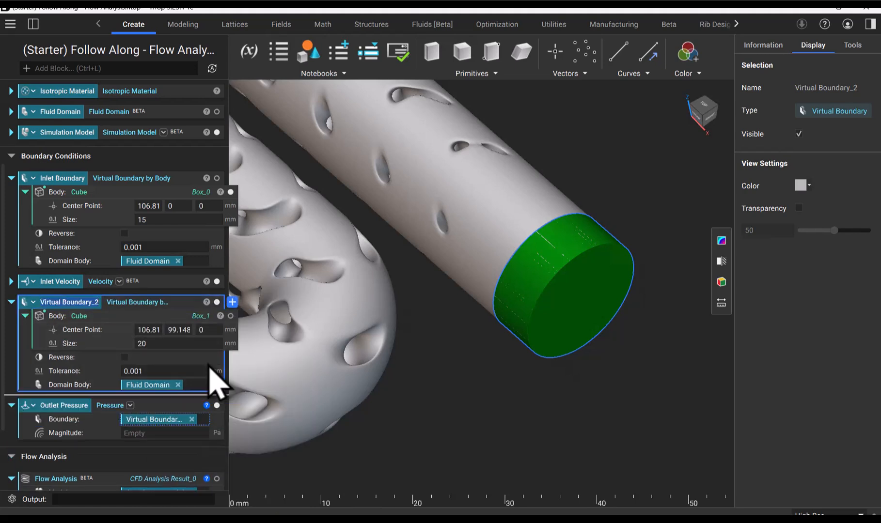
pyautogui.write('Outl')
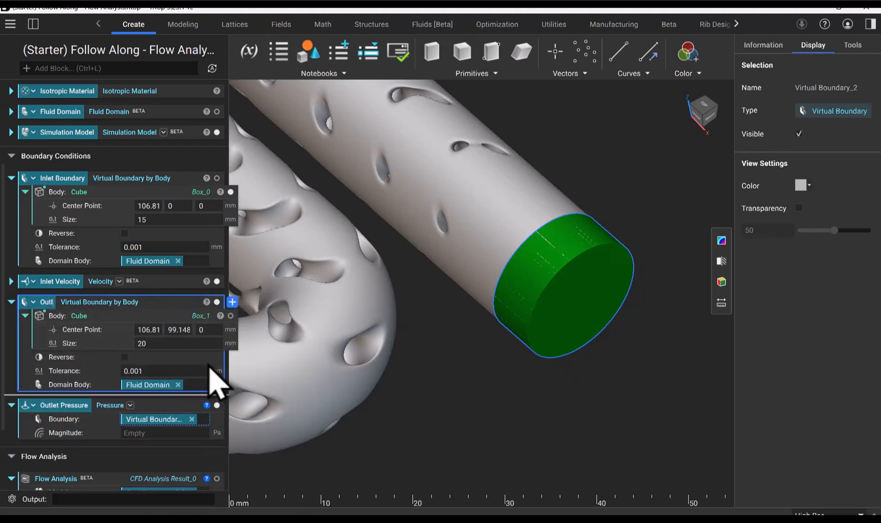
pyautogui.write('et Boundary')
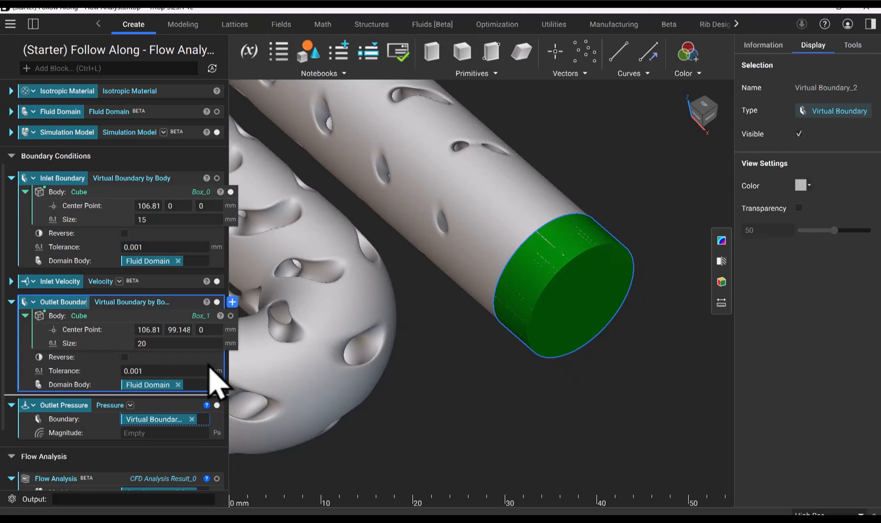
pyautogui.press('Return')
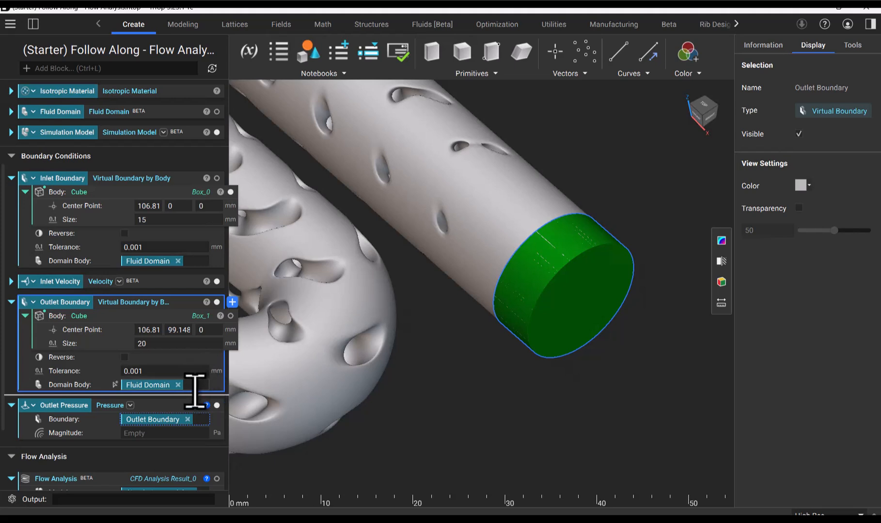
# Set the Outlet Pressure magnitude to 101325 Pa and isolate its direction arrow in the view
pyautogui.click(165, 433)
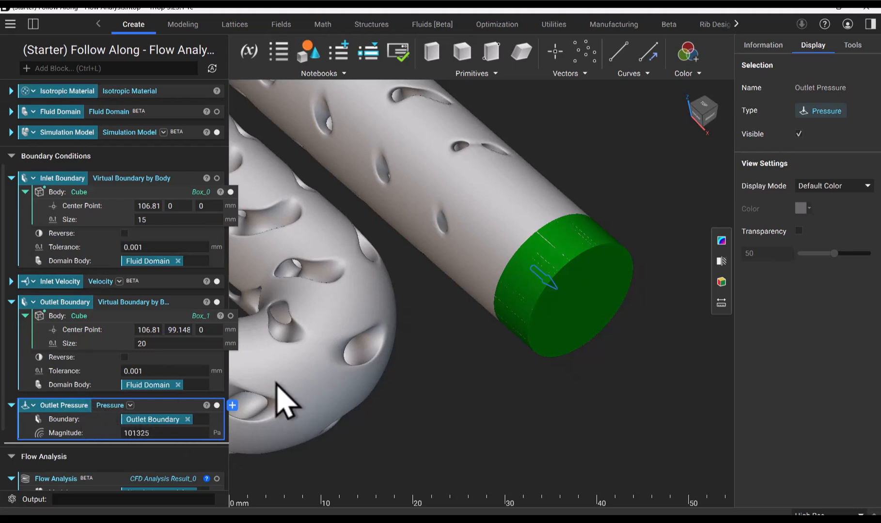
pyautogui.scroll(5, 543, 285)
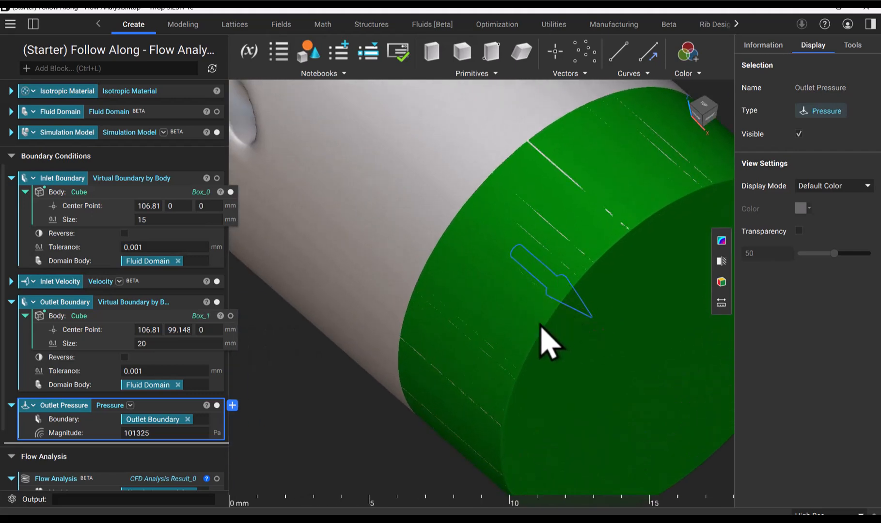
pyautogui.press('i')
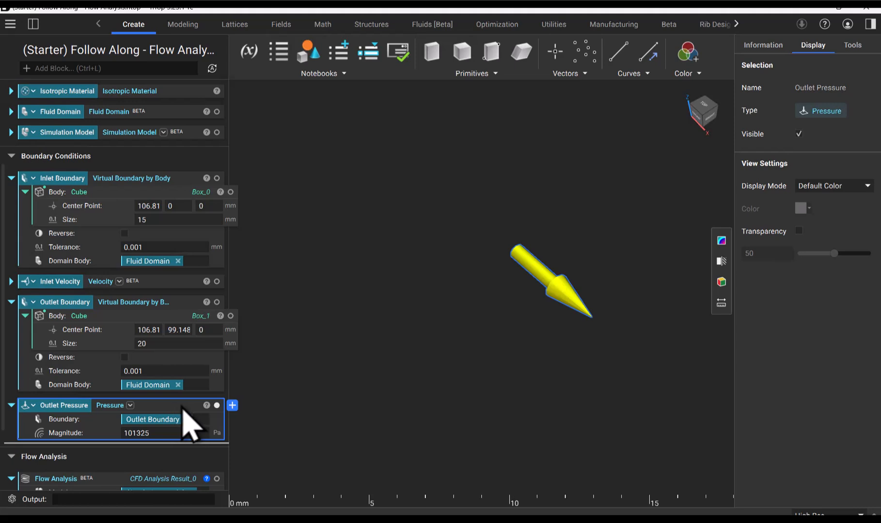
# Collapse the Inlet Boundary, Outlet Boundary and Outlet Pressure blocks in the Boundary Conditions section
pyautogui.click(11, 178)
pyautogui.click(11, 220)
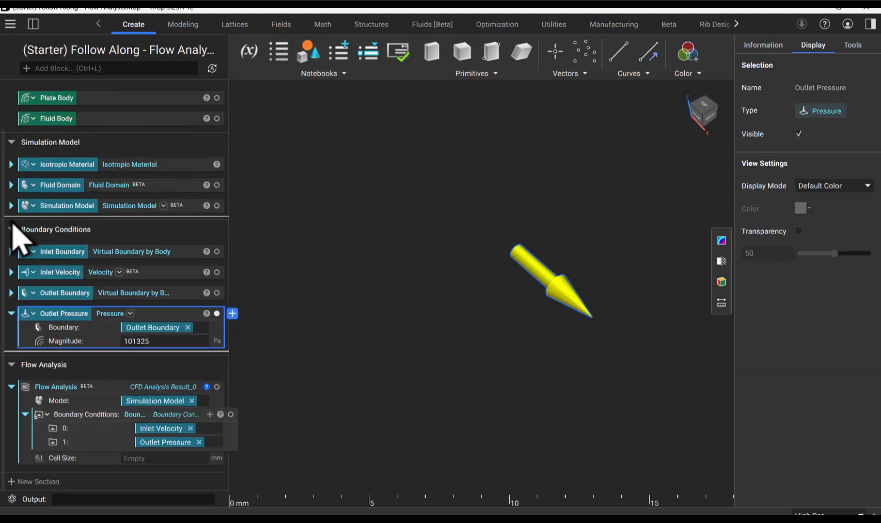
pyautogui.click(11, 314)
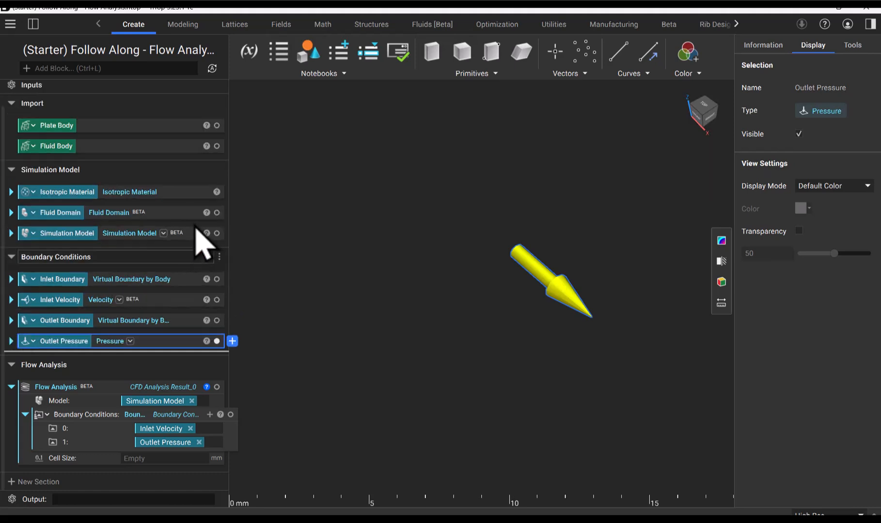
# Display the Fluid Domain together with the Inlet Velocity and Outlet Pressure conditions, showing both pipe ends
pyautogui.click(183, 217)
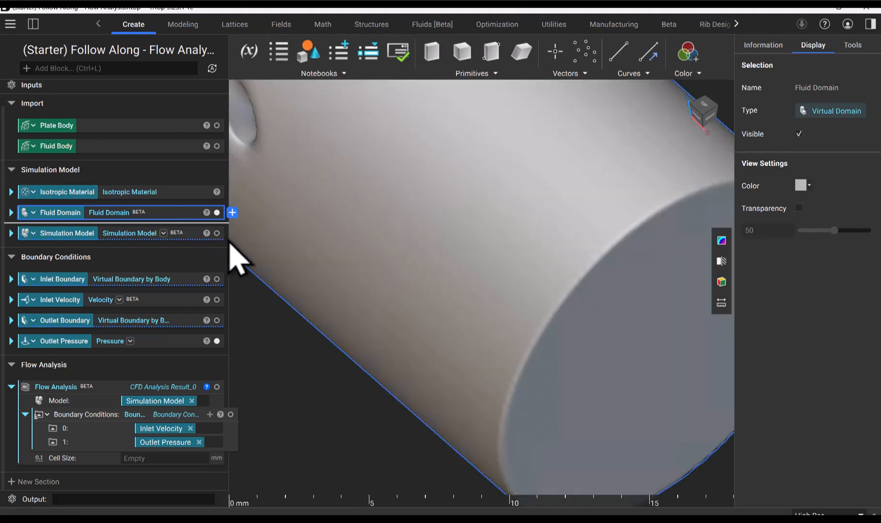
pyautogui.click(216, 299)
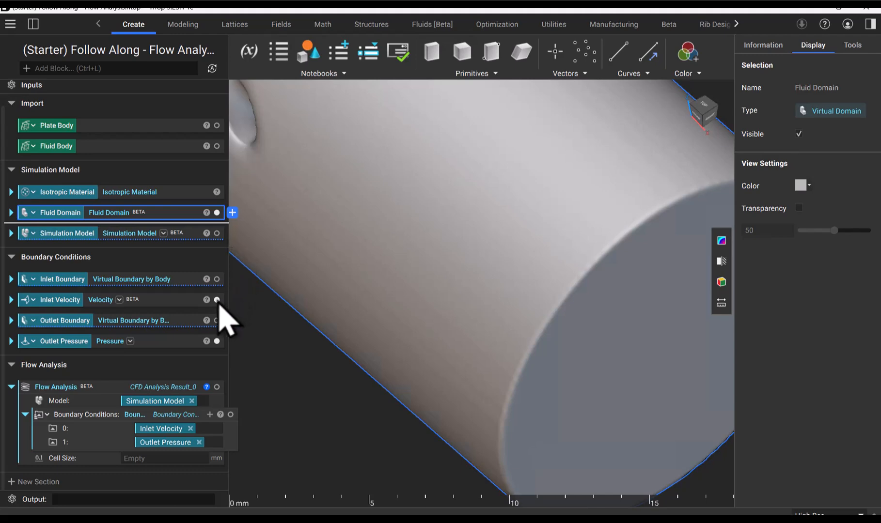
pyautogui.click(216, 341)
pyautogui.scroll(-10, 521, 388)
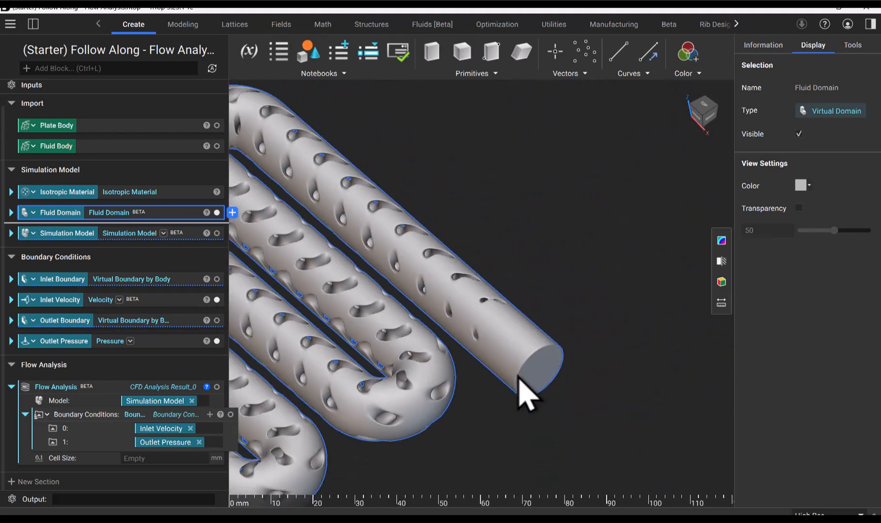
pyautogui.scroll(5, 507, 429)
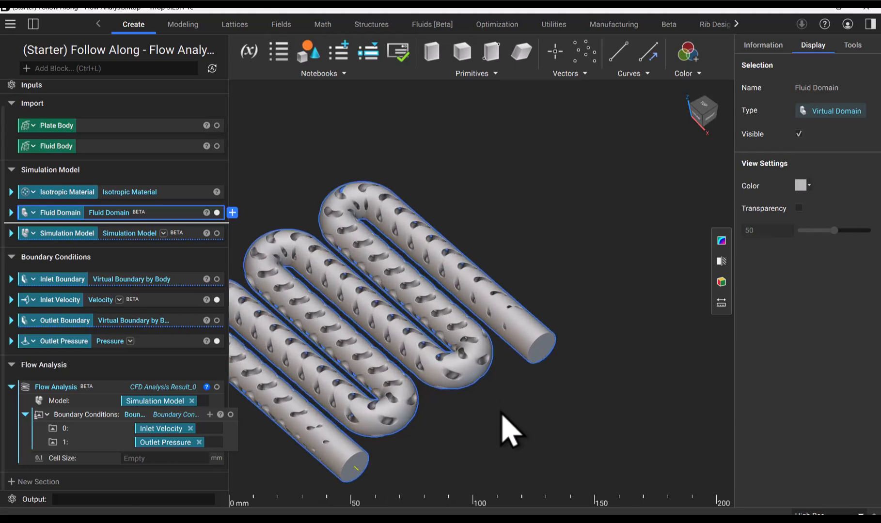
# Highlight Inlet Velocity and Outlet Pressure to check their locations, and inspect the Flow Analysis boundary condition list
pyautogui.click(180, 299)
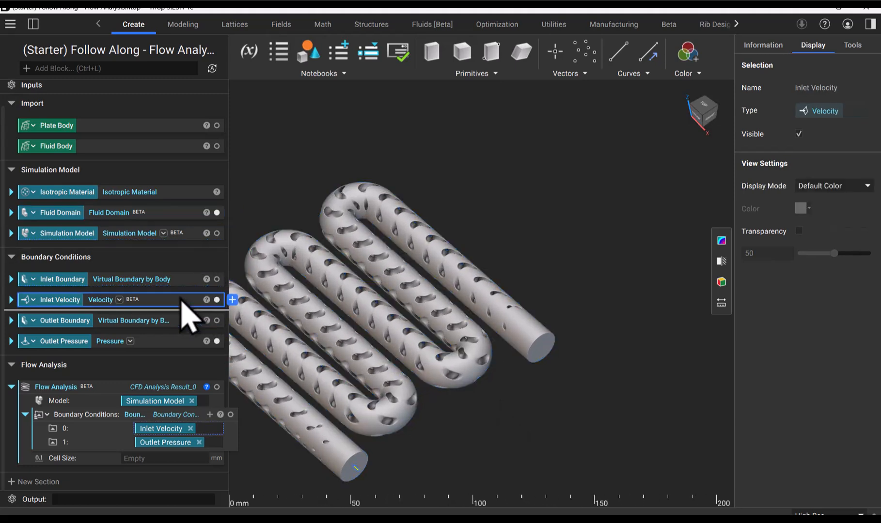
pyautogui.click(184, 341)
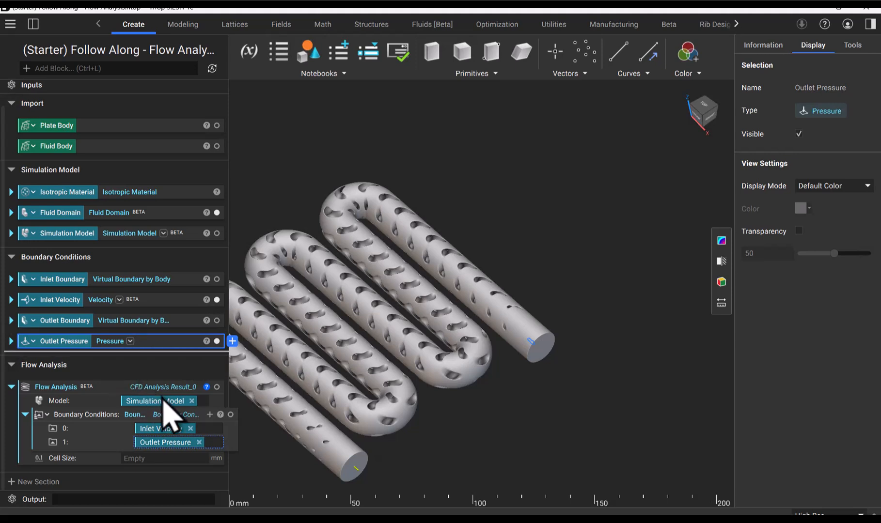
pyautogui.click(117, 416)
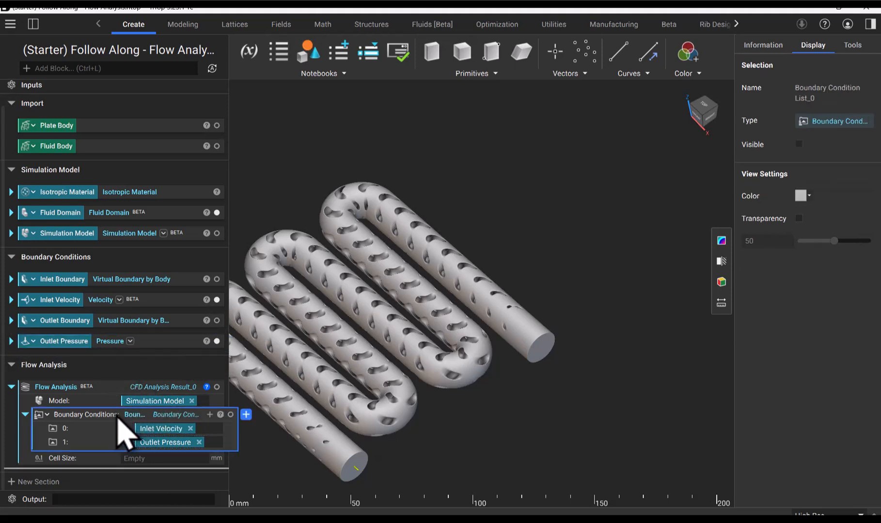